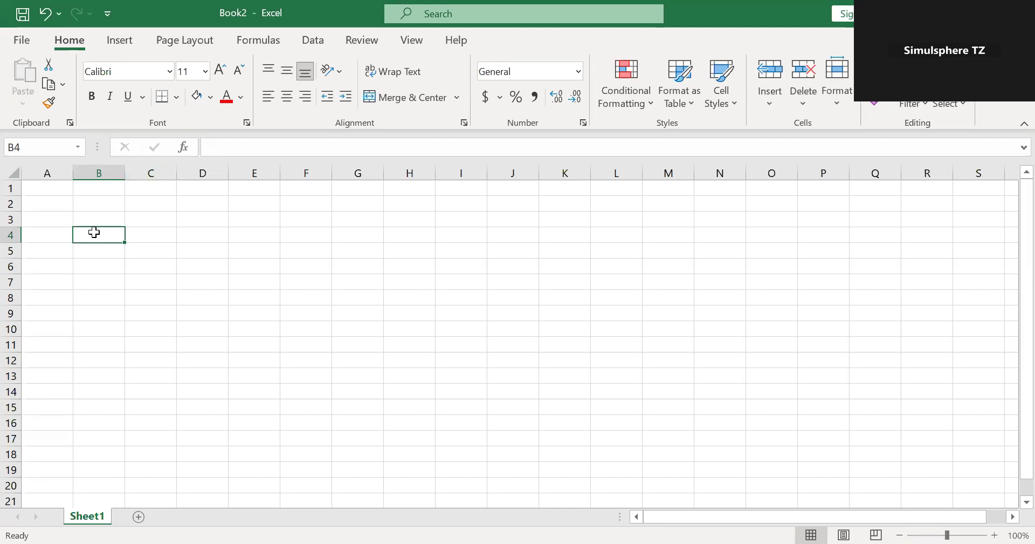
Enter Staff 1 and Staff 2 in B4:B5 and extend the series down to Staff 13 in B16.
text(Staff)
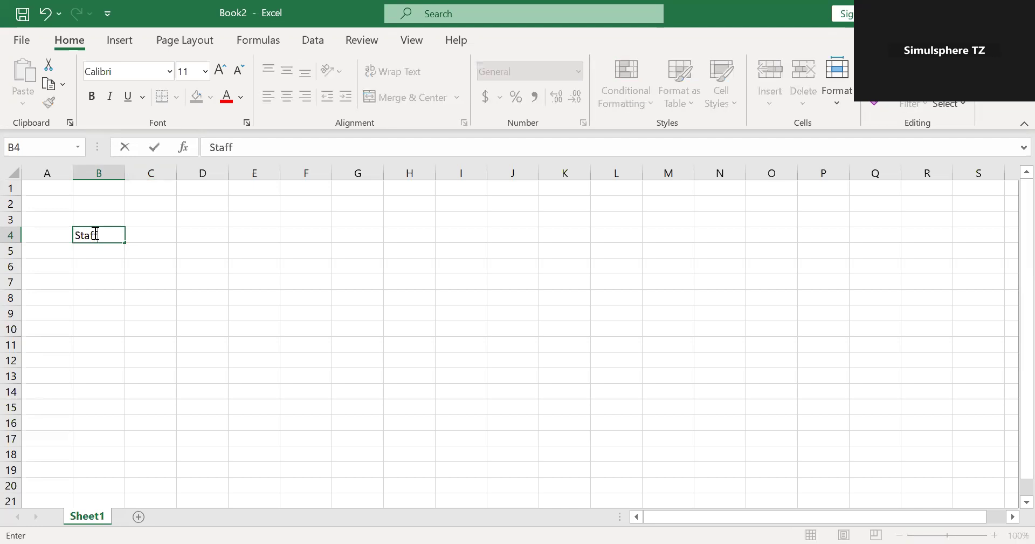
text( 1)
click(111, 250)
text(Staff 2)
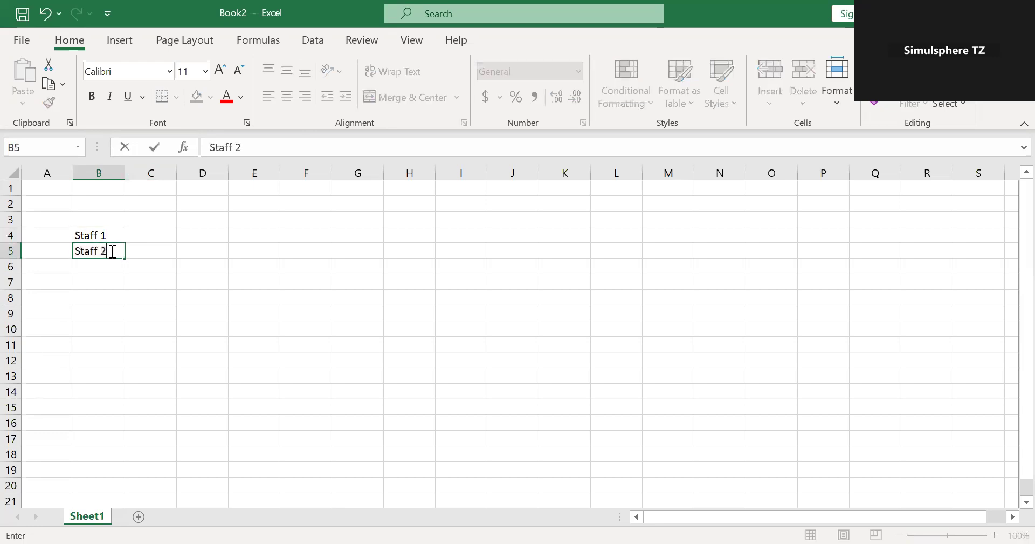
click(138, 267)
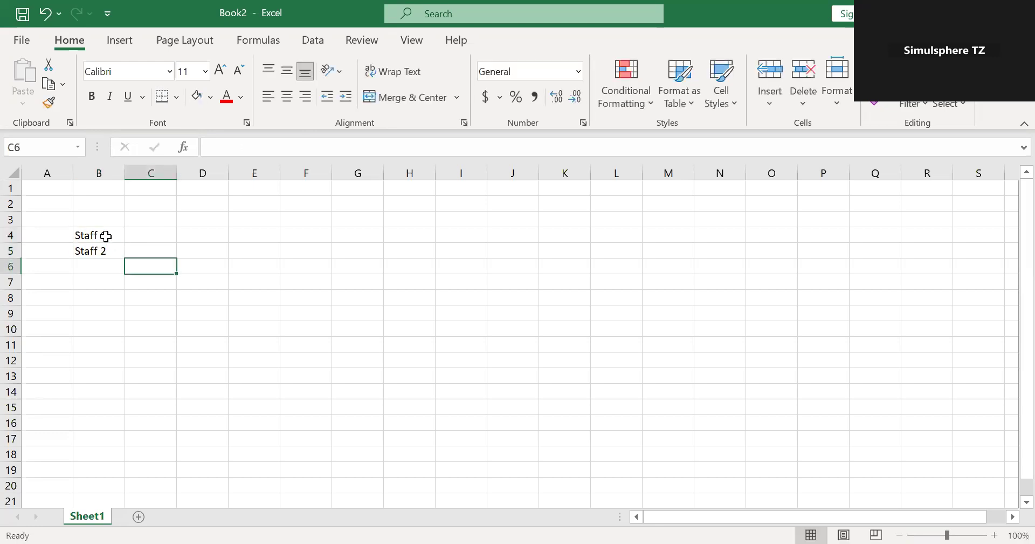
drag(104, 236, 132, 438)
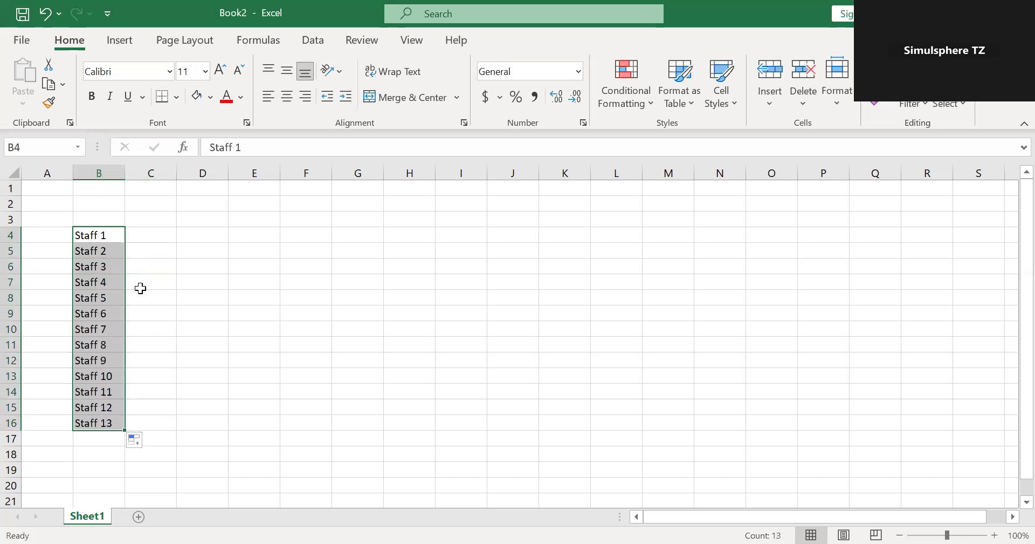
Enter 1 and 2 in C3:D3 and extend the day numbers across row 3 up to 31 in AG3.
click(165, 215)
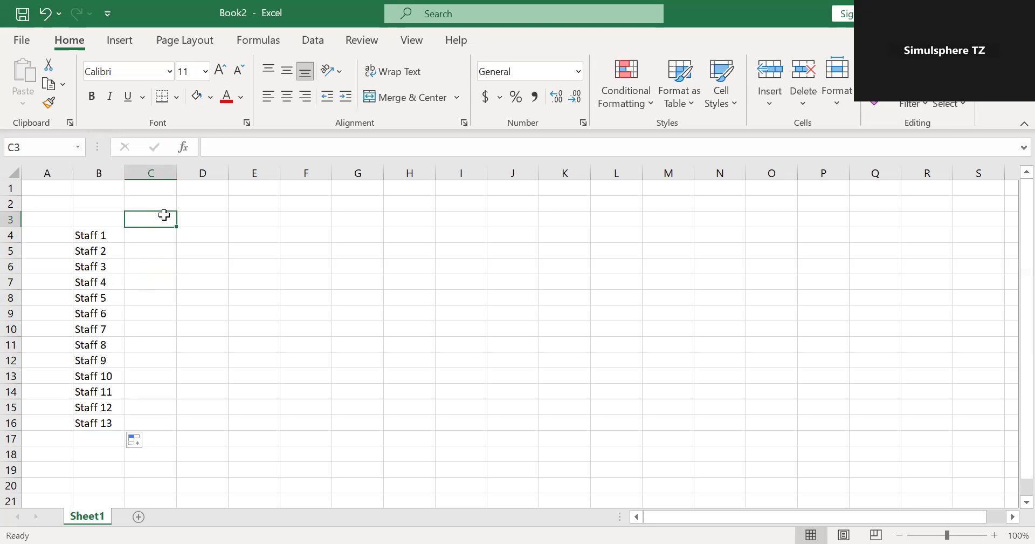
text(1)
click(186, 218)
text(2)
click(265, 264)
drag(171, 219, 222, 219)
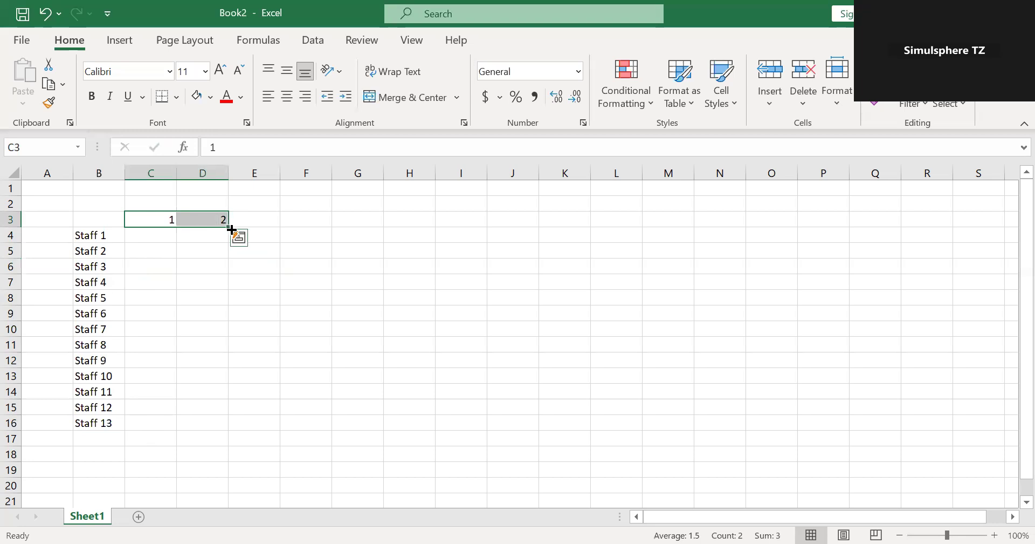
drag(229, 227, 328, 226)
drag(867, 524, 593, 522)
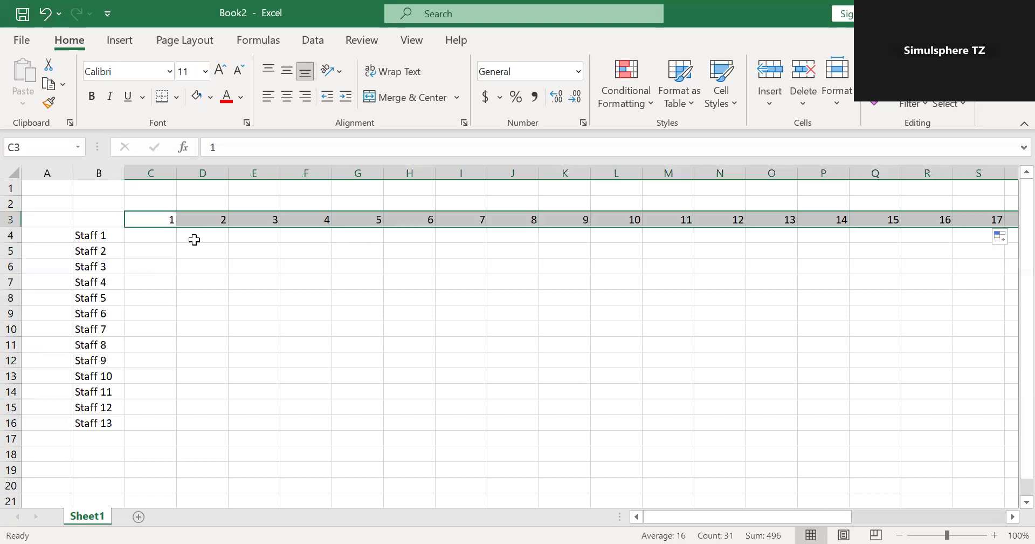
Enter Mon and Tue in C2:D2 and extend the weekday names across row 2 to AG2, above day 31.
click(159, 204)
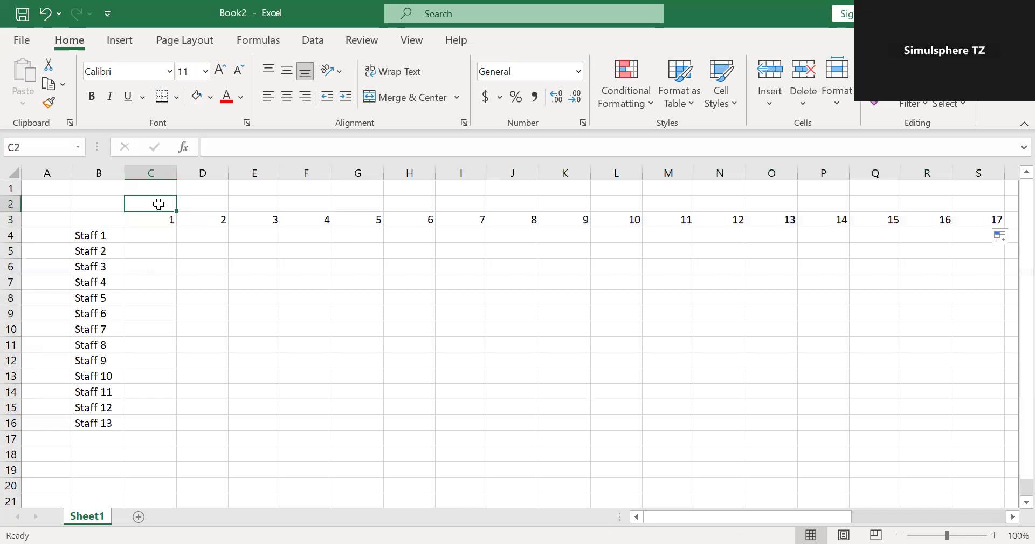
text(Mon)
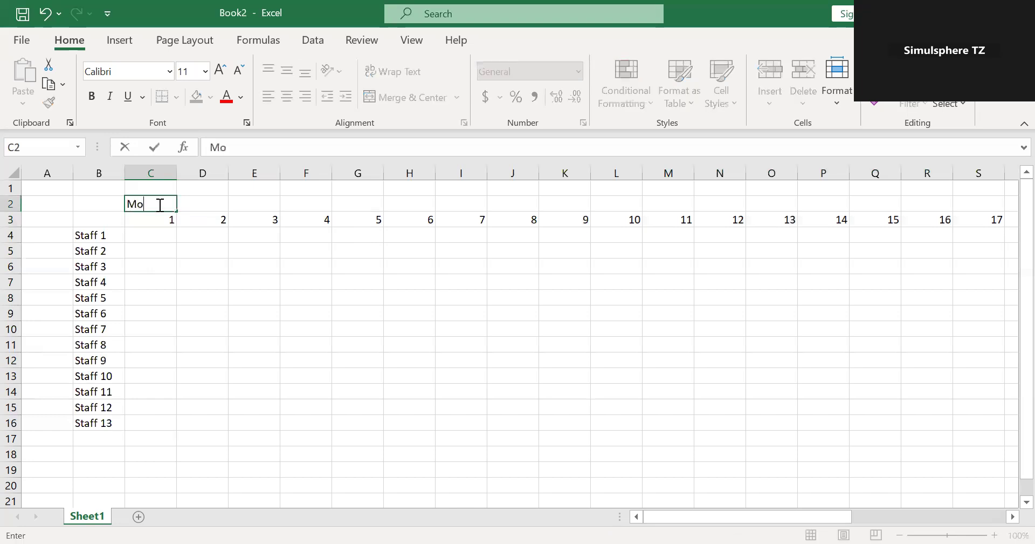
click(194, 203)
text(Tue)
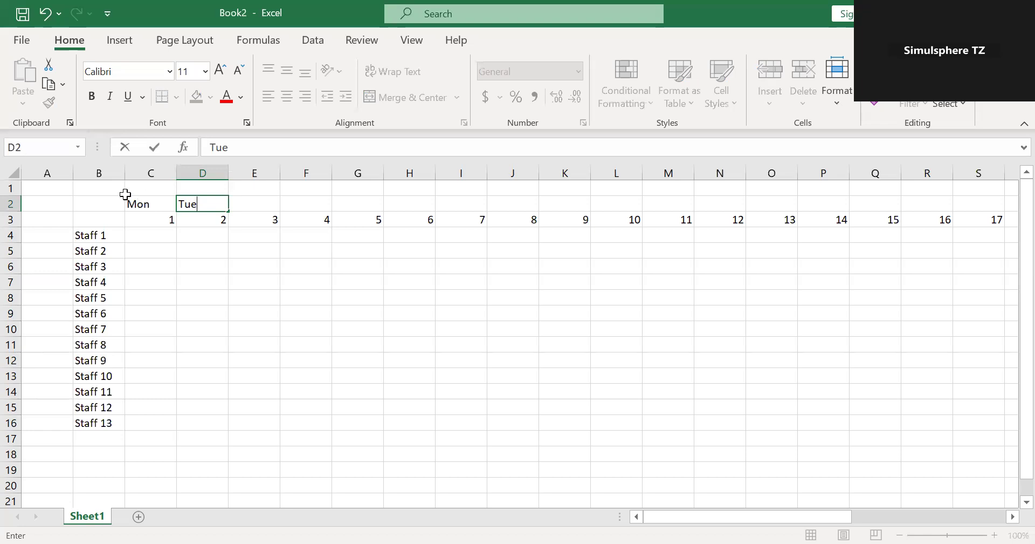
click(147, 201)
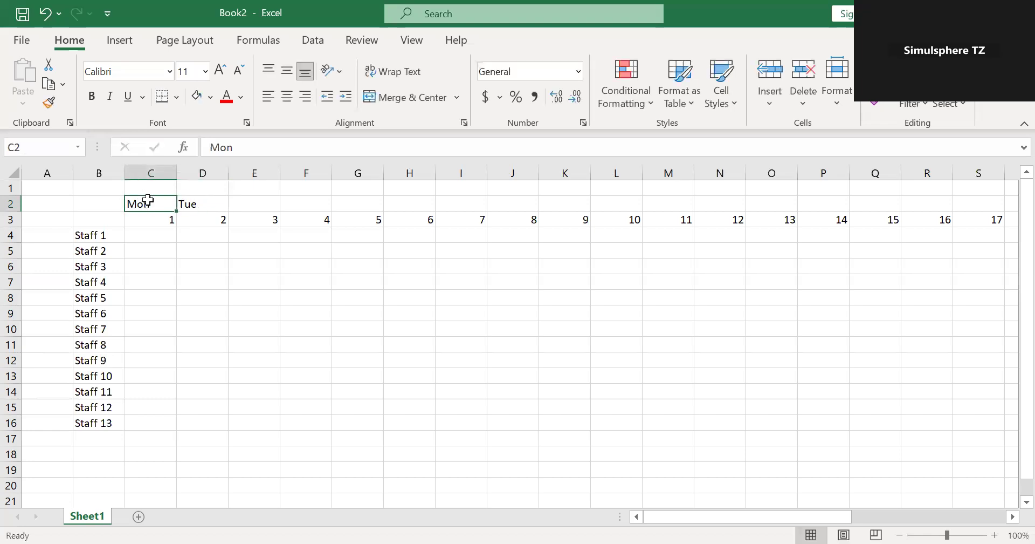
click(203, 207)
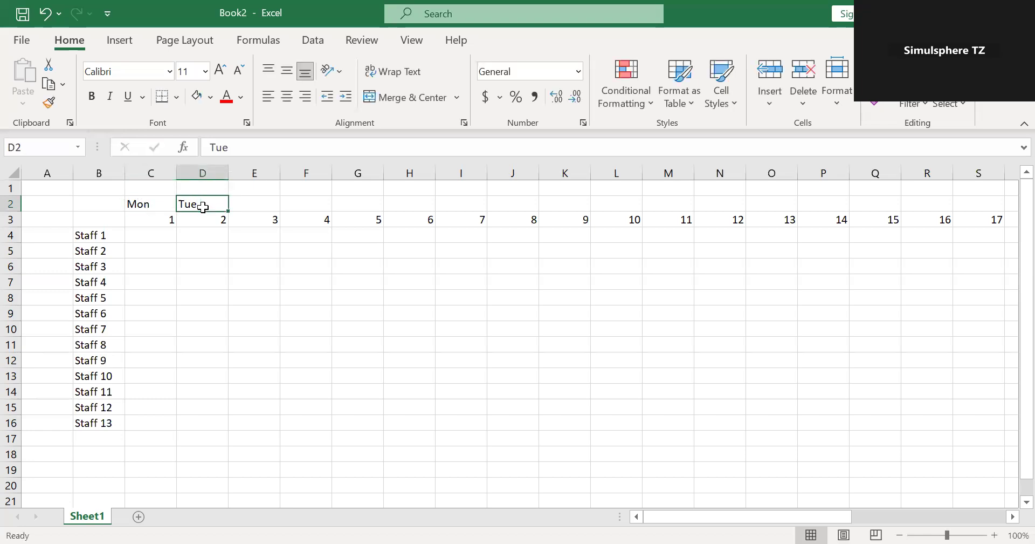
drag(152, 201, 194, 203)
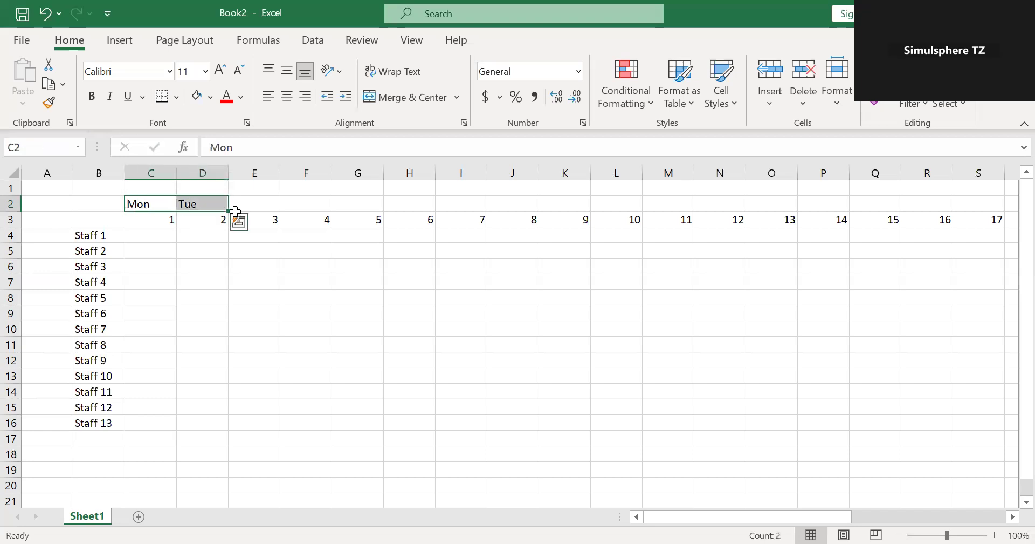
drag(231, 210, 946, 219)
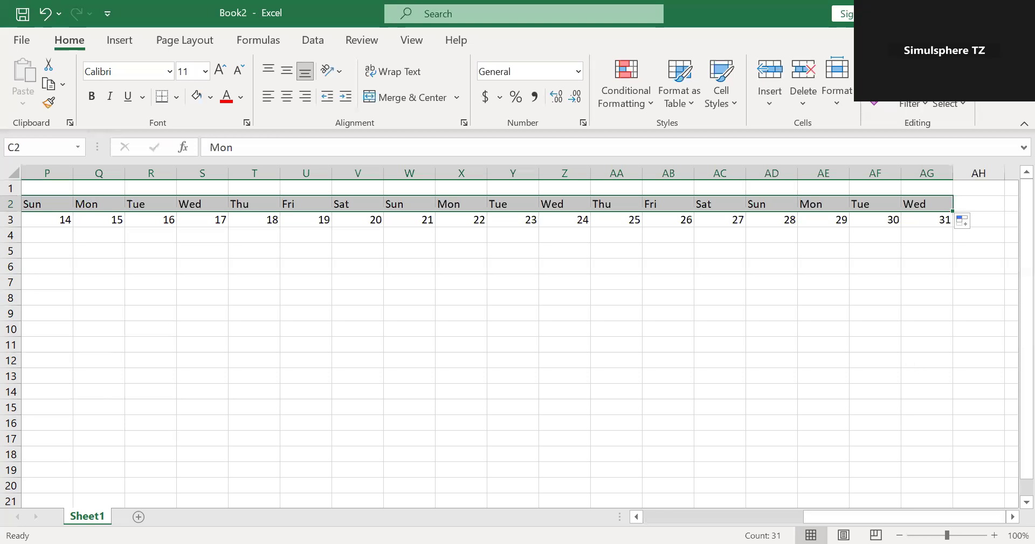
drag(895, 516, 479, 522)
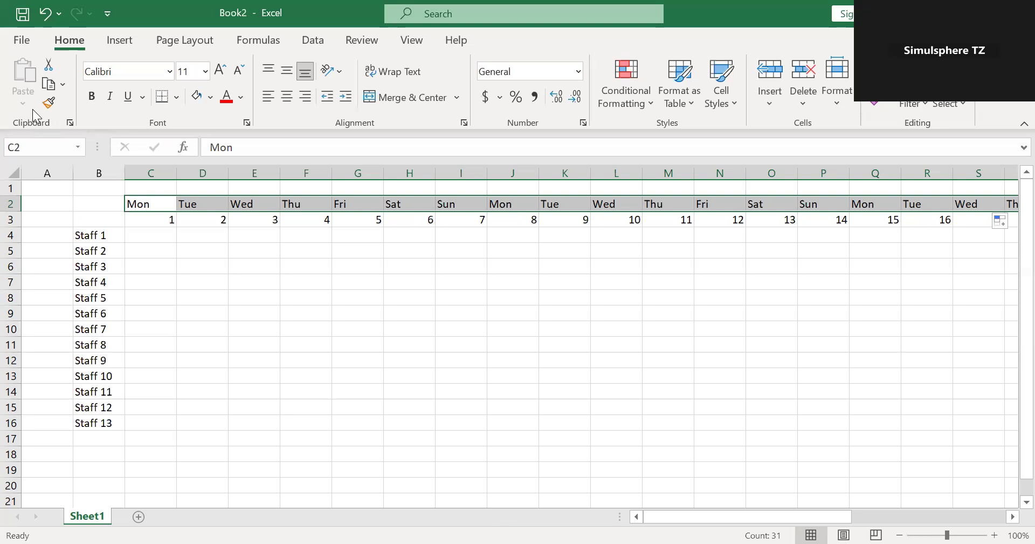
Narrow columns C through AG together to a width of about 3.09.
click(151, 171)
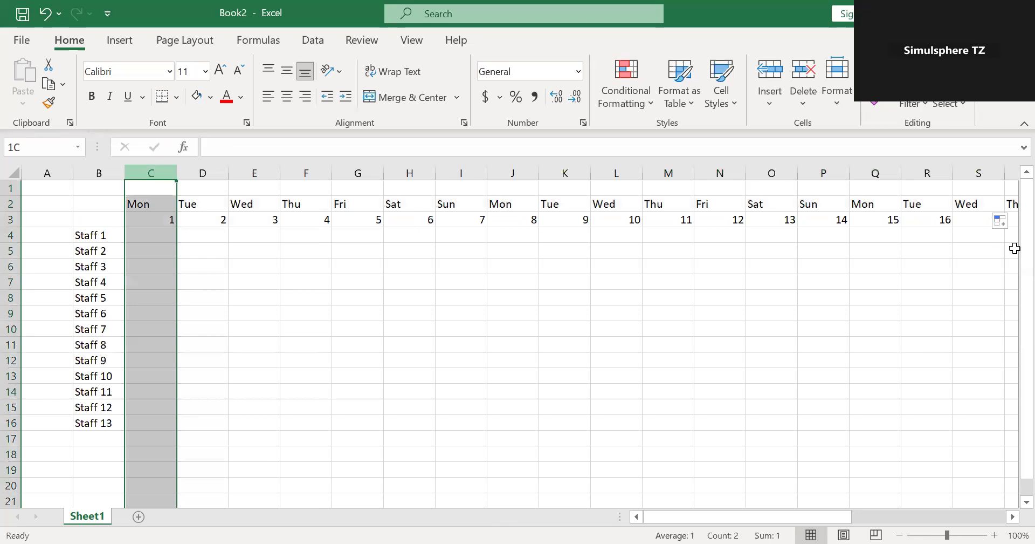
drag(1015, 248, 916, 234)
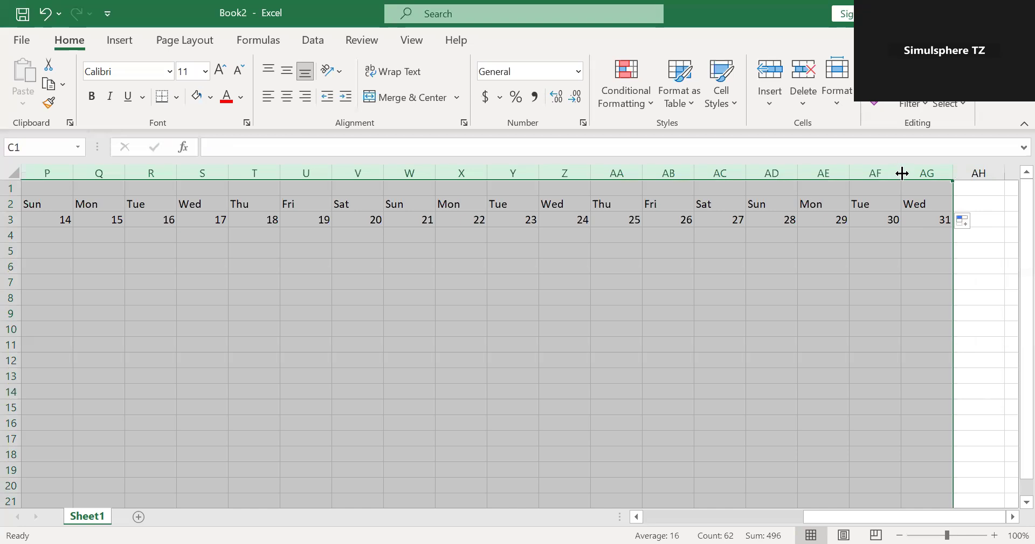
drag(902, 174, 873, 174)
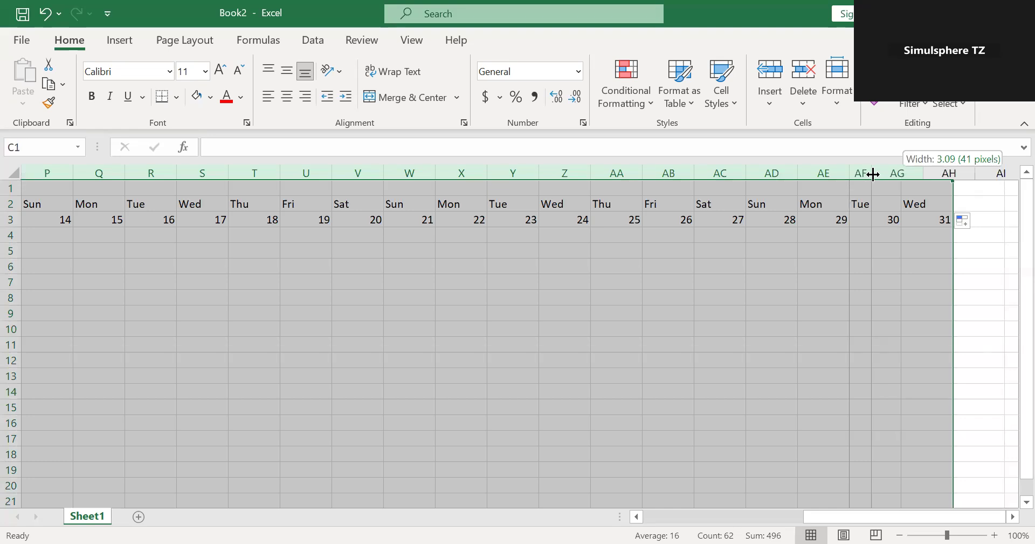
drag(874, 174, 874, 173)
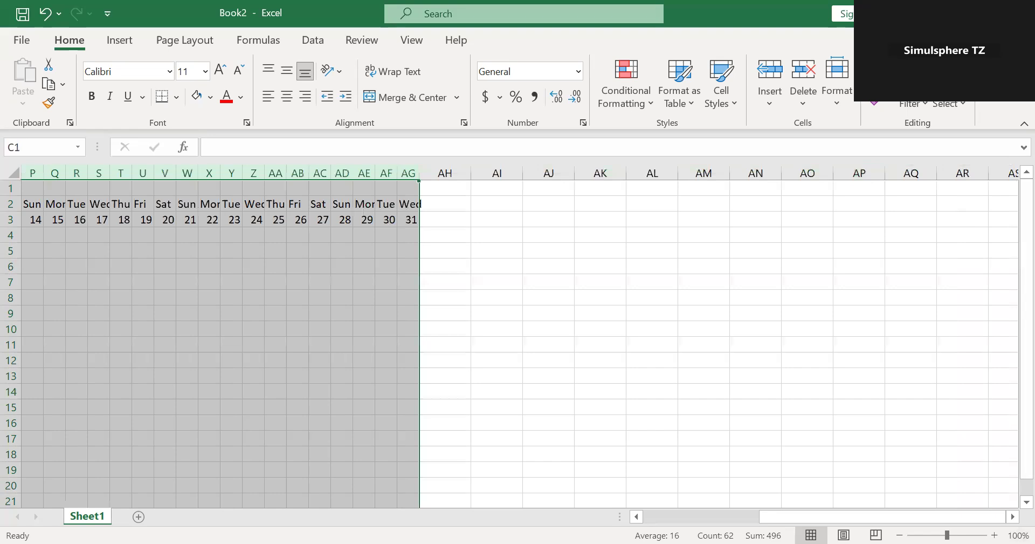
drag(890, 518, 741, 524)
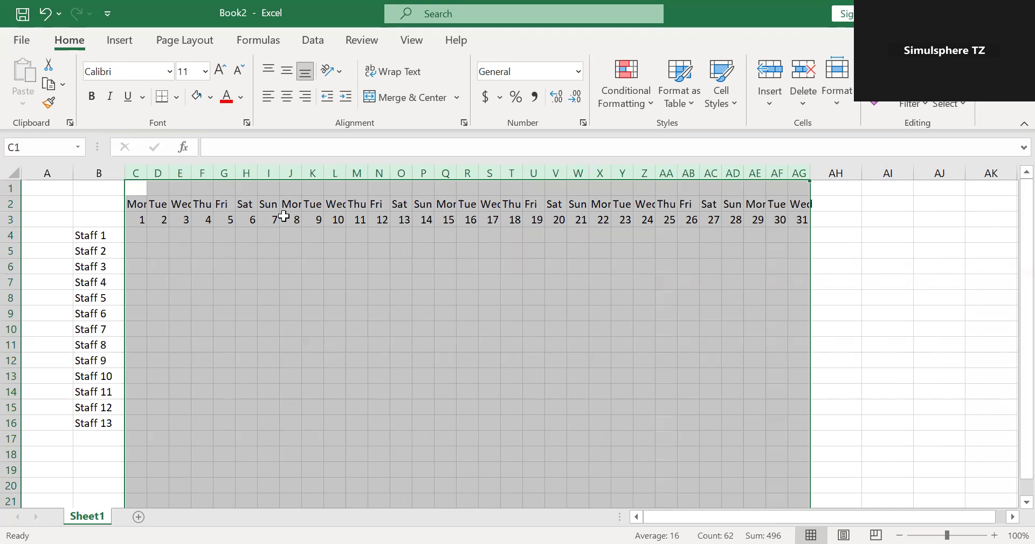
click(398, 270)
Set the font size of the weekday and day number headings in C2:AG3 to 9.
drag(136, 204, 804, 218)
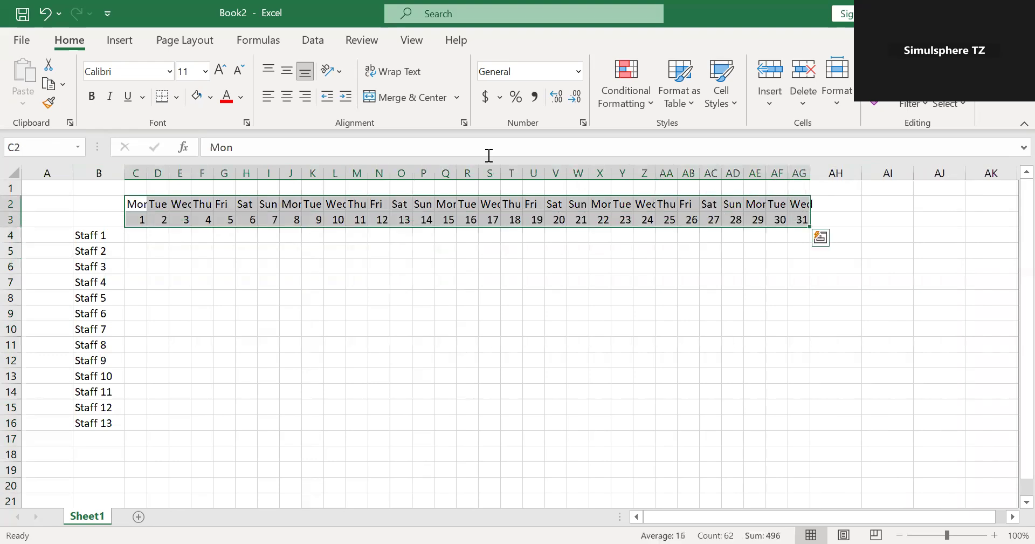
click(205, 71)
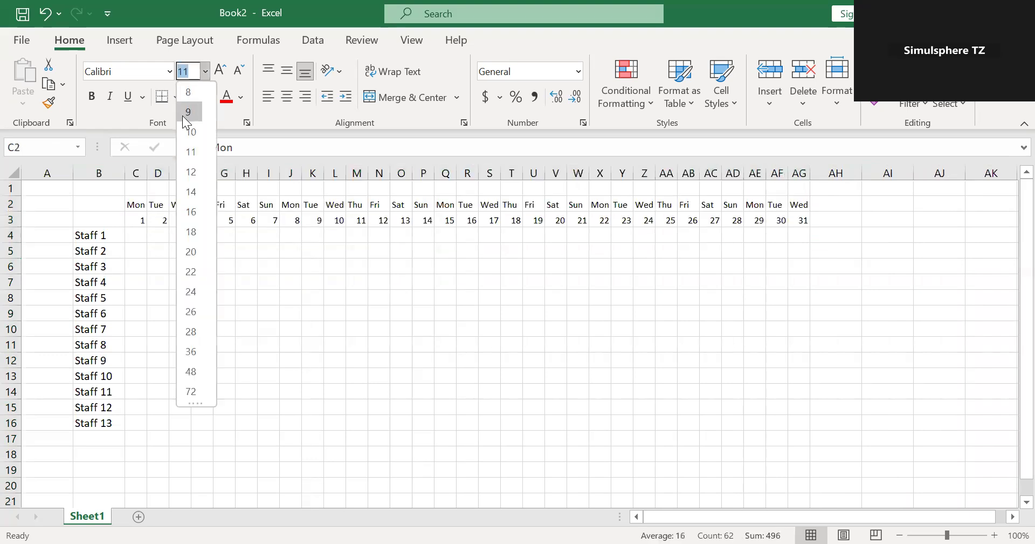
click(184, 115)
click(355, 279)
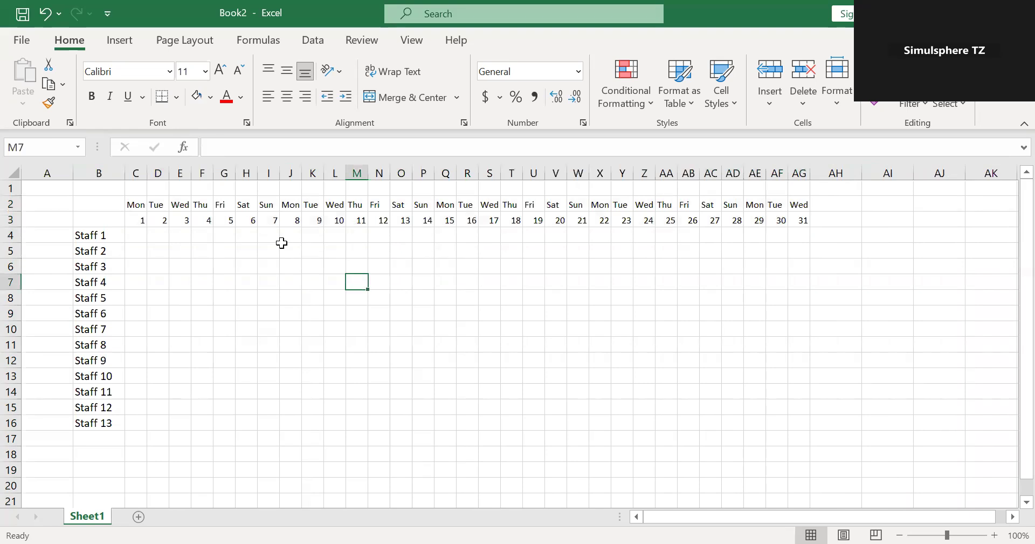
Enter the month title JULY in cell C1 above the weekday headings.
click(142, 187)
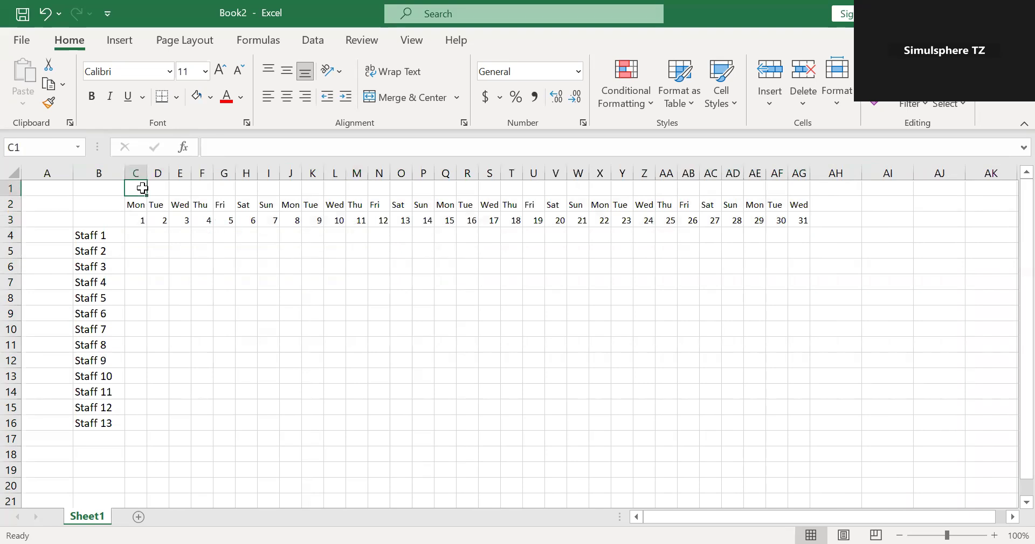
text(JULY)
click(237, 268)
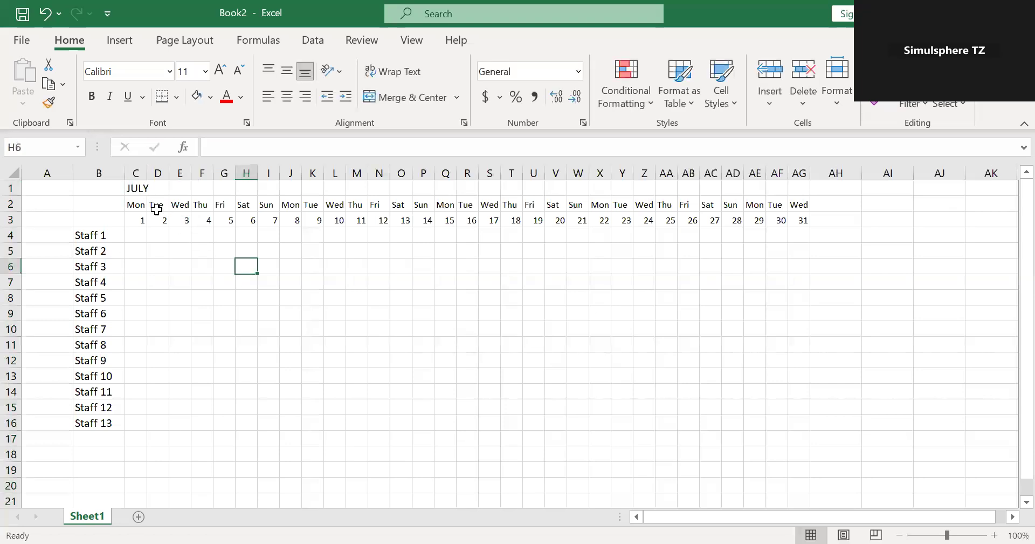
Merge and center the JULY title across B1:AG1.
drag(103, 188, 539, 192)
drag(445, 377, 142, 233)
click(142, 233)
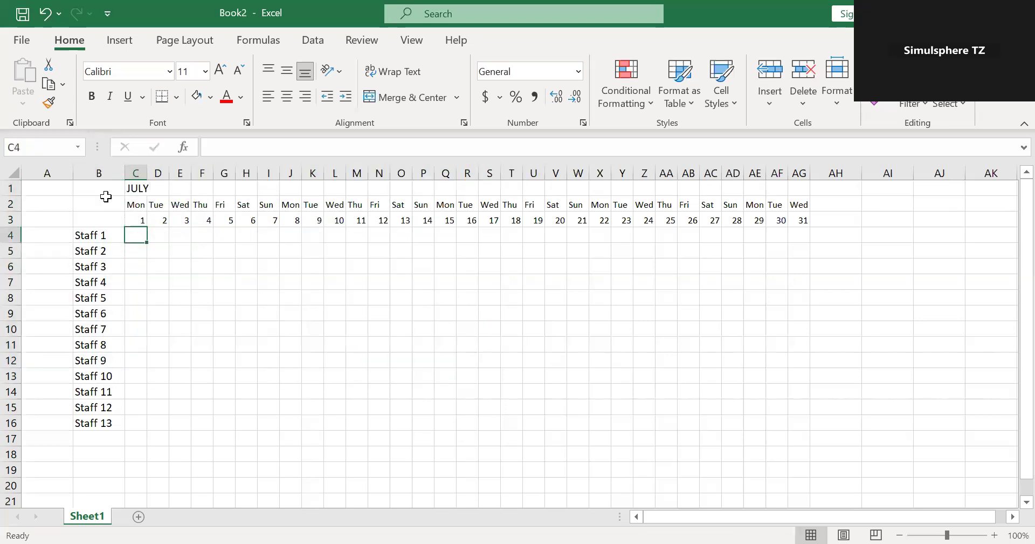
click(101, 191)
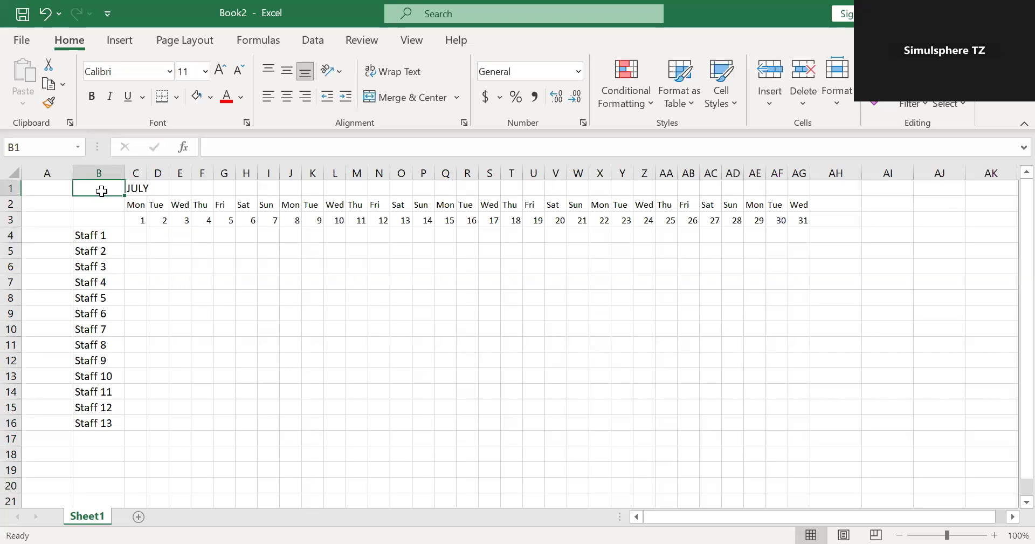
drag(102, 191, 798, 192)
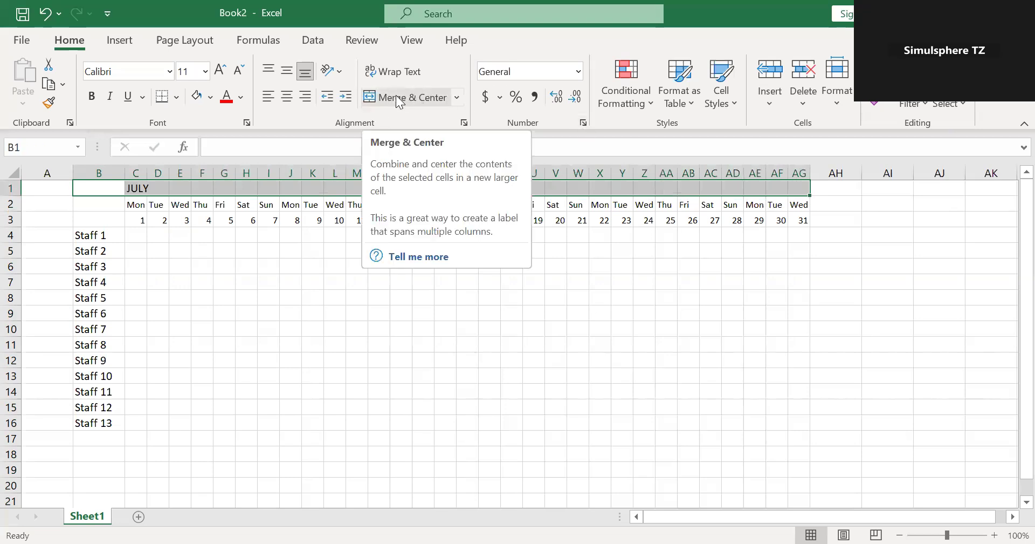
click(457, 100)
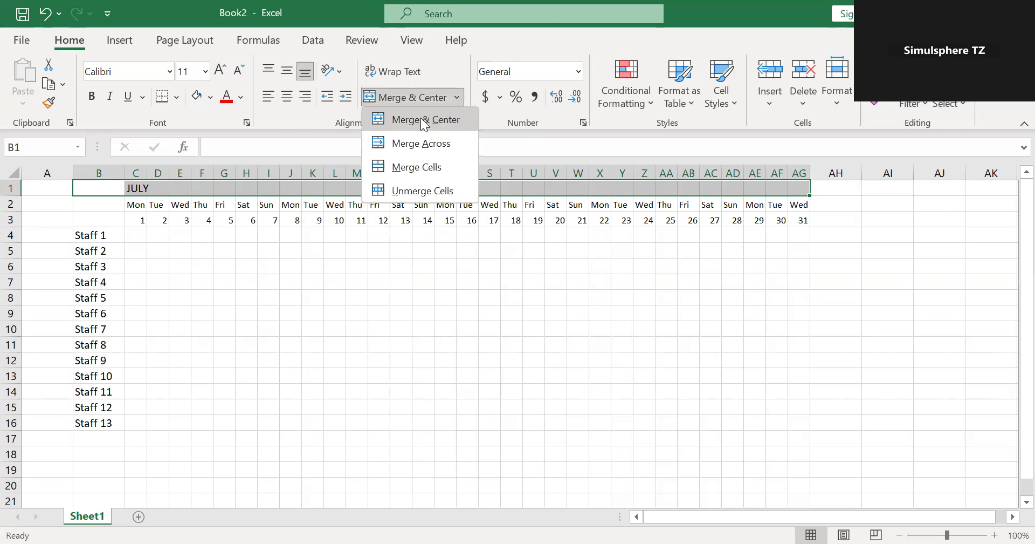
click(426, 121)
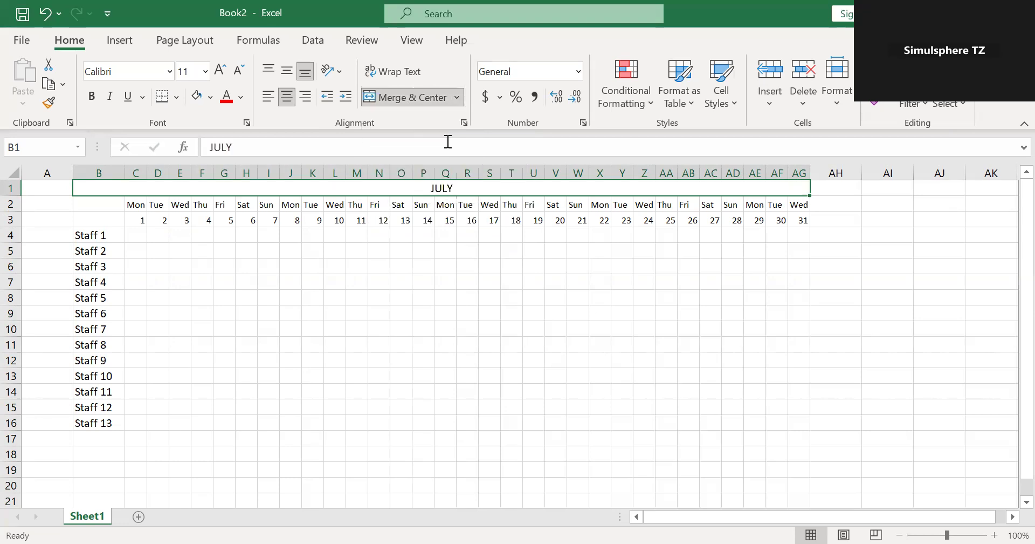
click(528, 279)
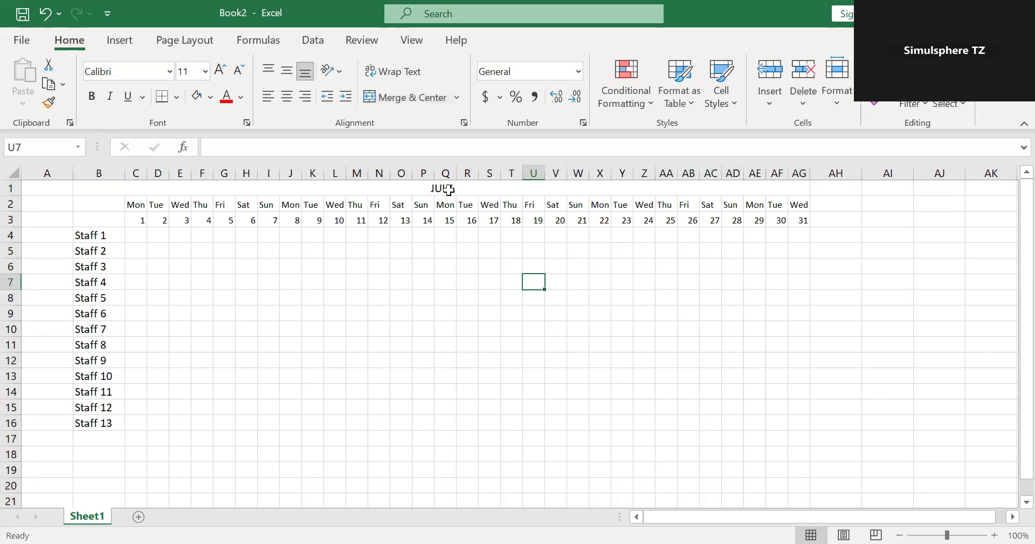
Make the merged JULY title in row 1 bold.
click(447, 189)
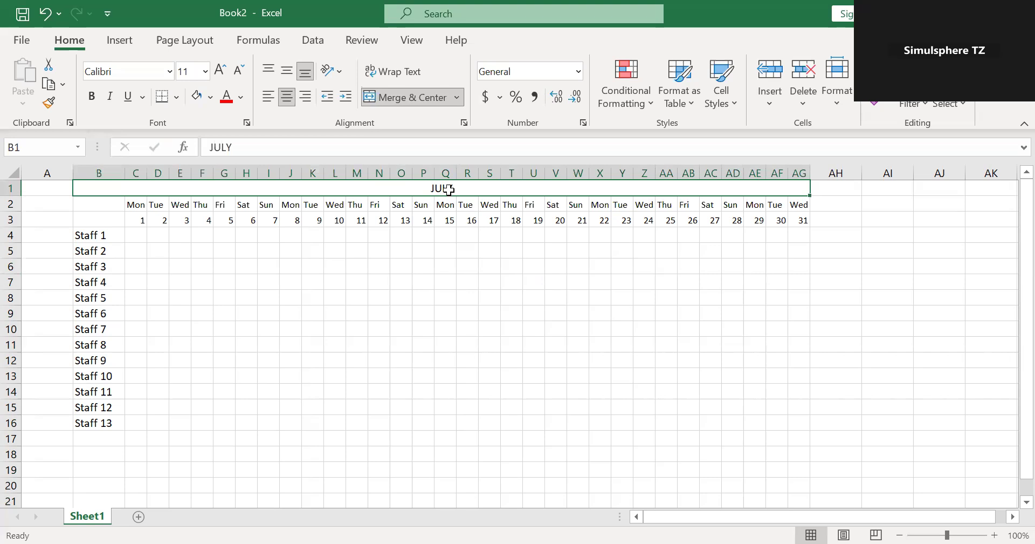
click(92, 98)
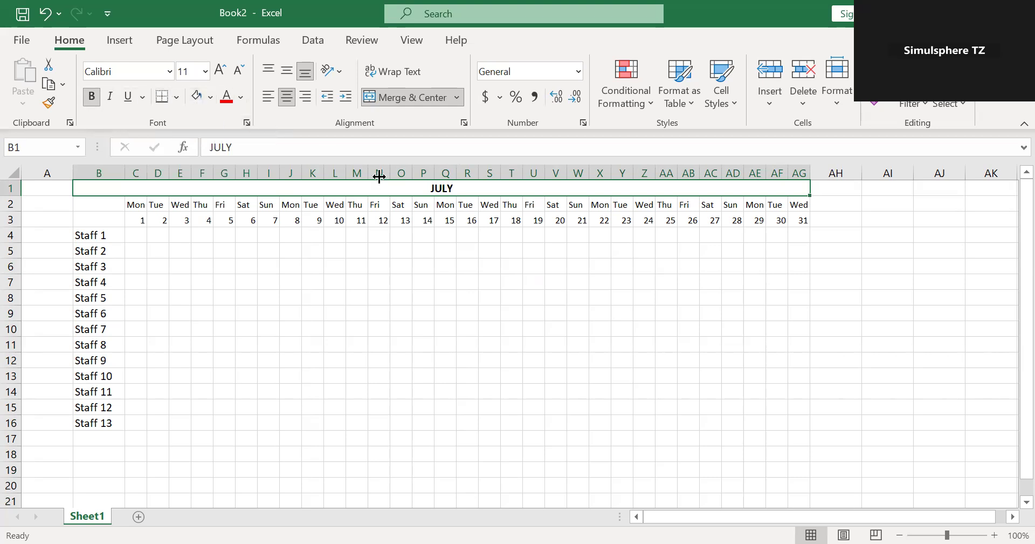
click(573, 332)
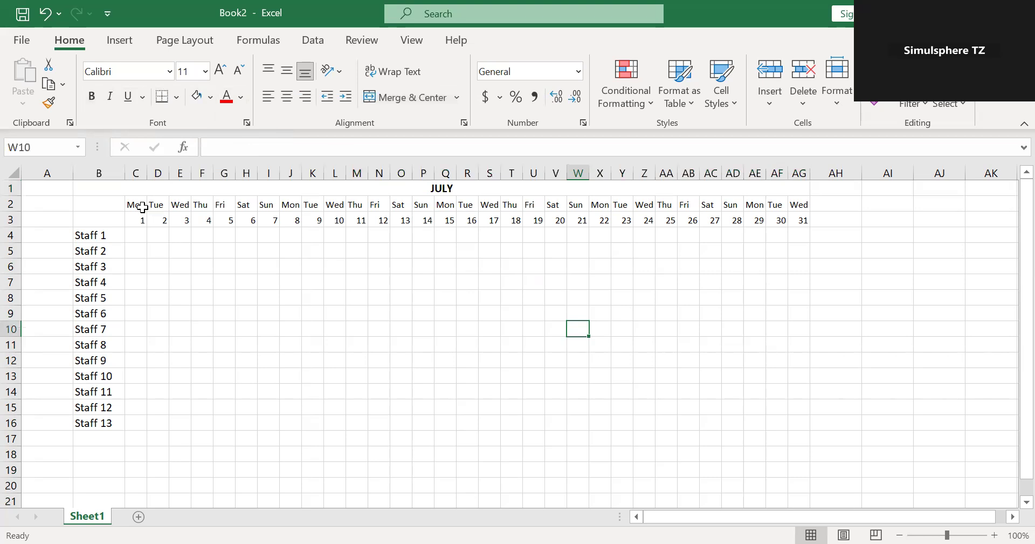
Apply all borders and a thick outside border to the weekday, date and schedule grid C2:AG16.
drag(136, 205, 792, 429)
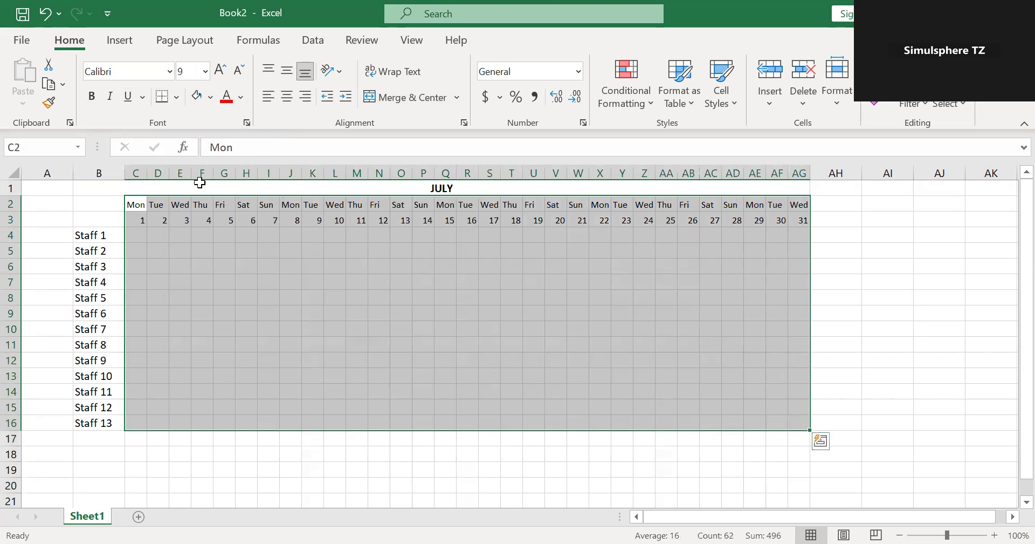
click(176, 98)
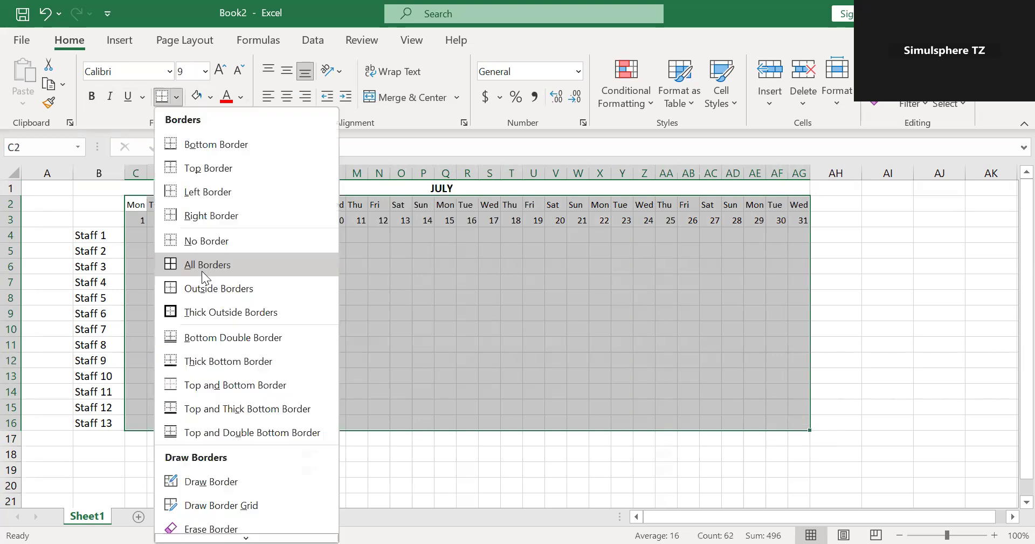
click(206, 265)
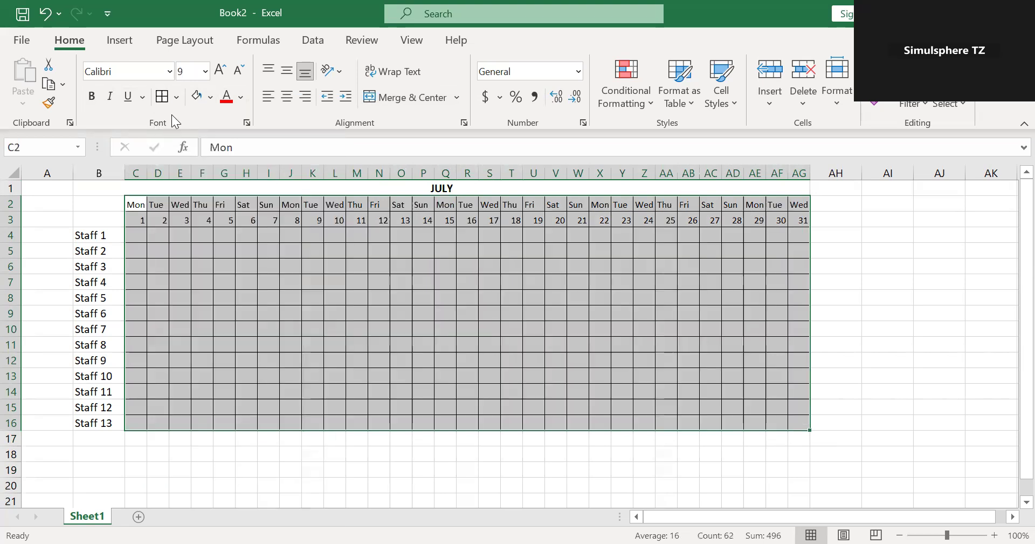
click(177, 97)
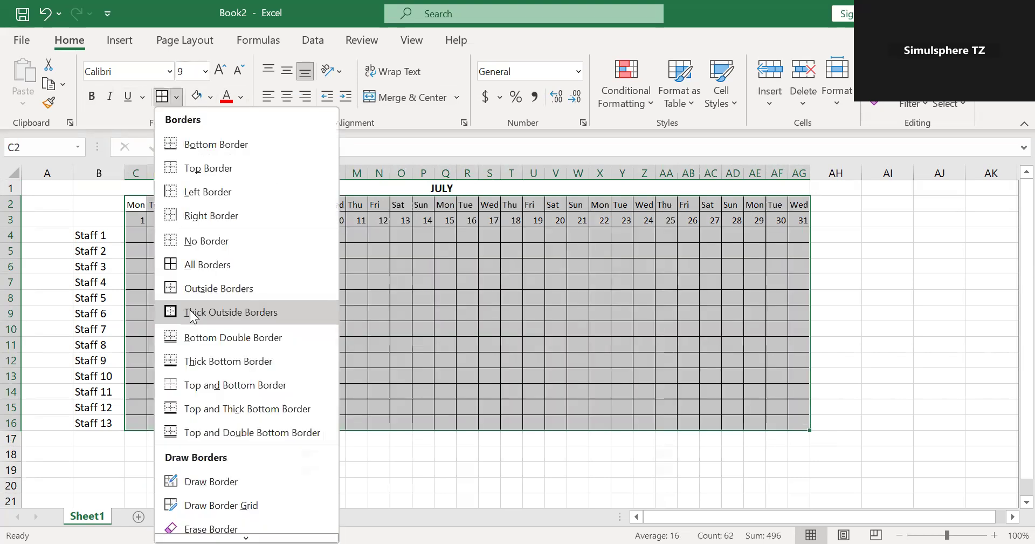
click(190, 310)
click(264, 326)
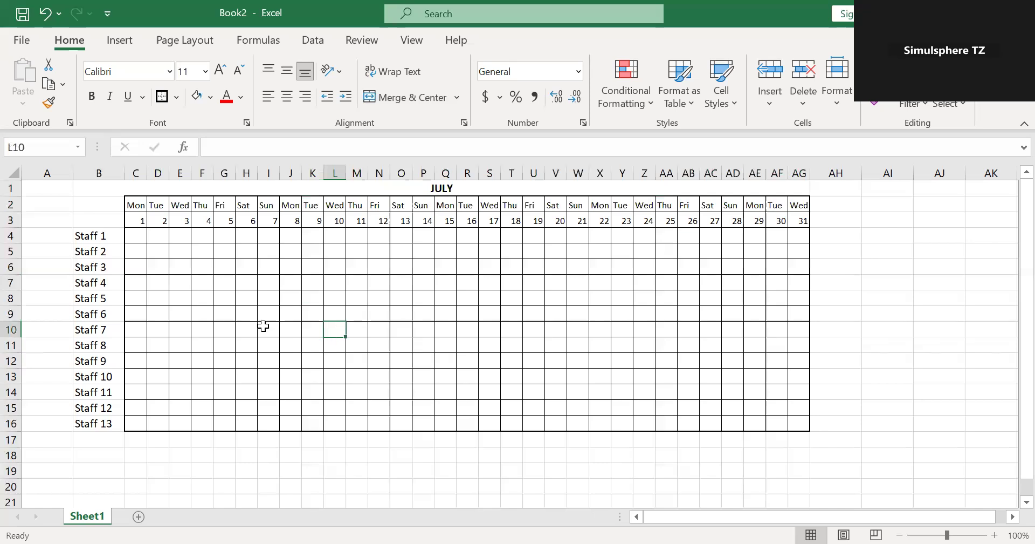
Apply all borders and a thick outside border to the staff names in B4:B16.
drag(101, 238, 102, 424)
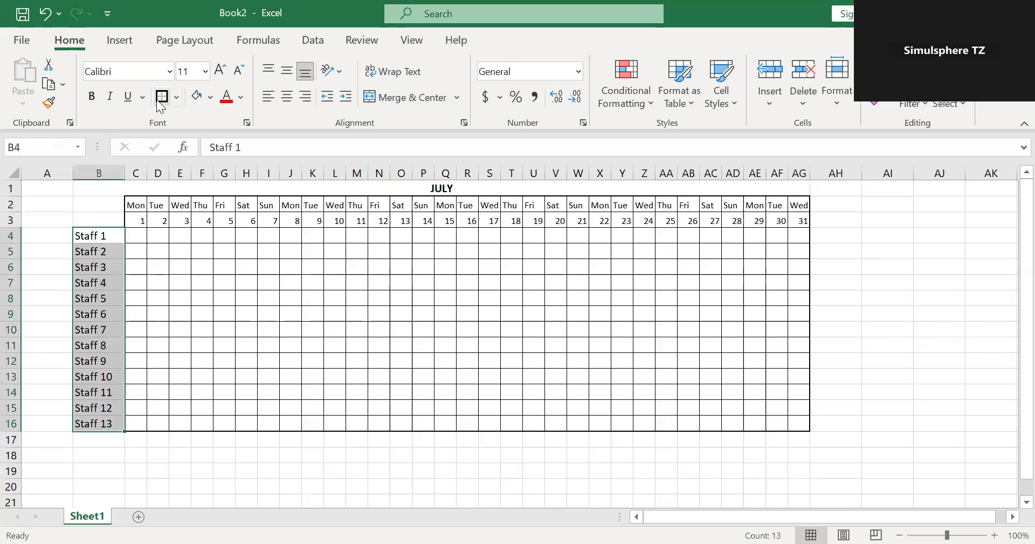
click(177, 97)
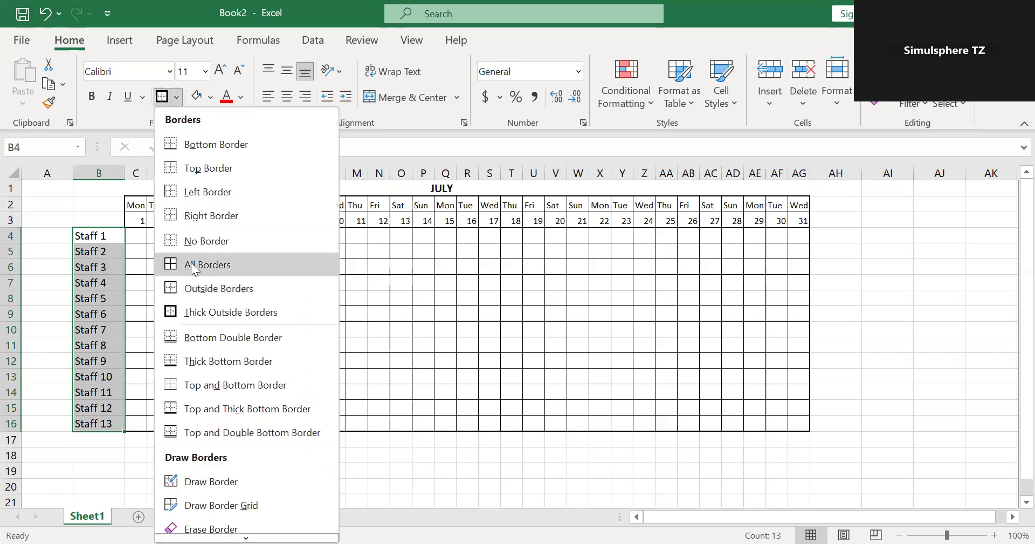
click(191, 262)
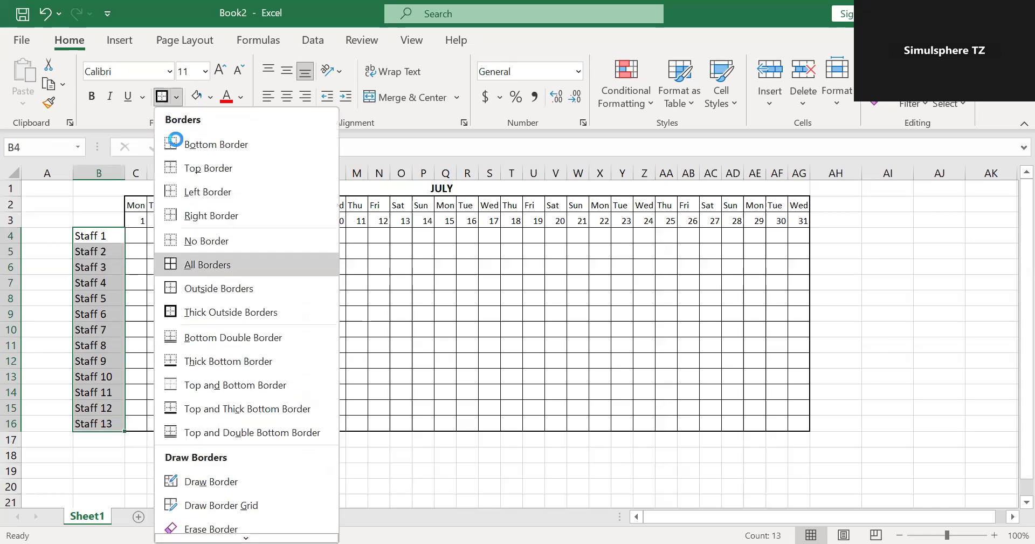
click(176, 96)
click(202, 318)
click(377, 325)
Apply a thick outside border to the merged JULY title in B1:AG1.
click(276, 193)
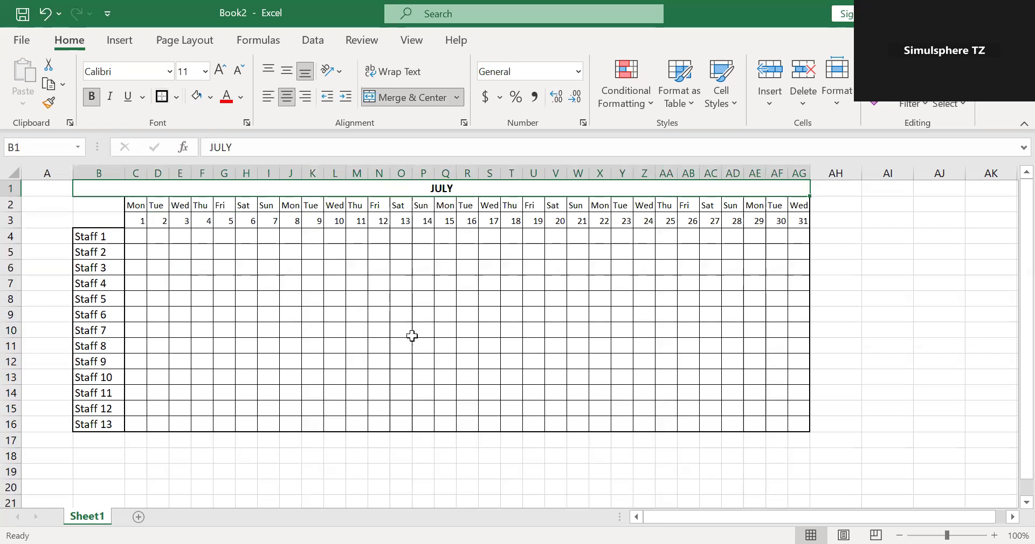
click(737, 491)
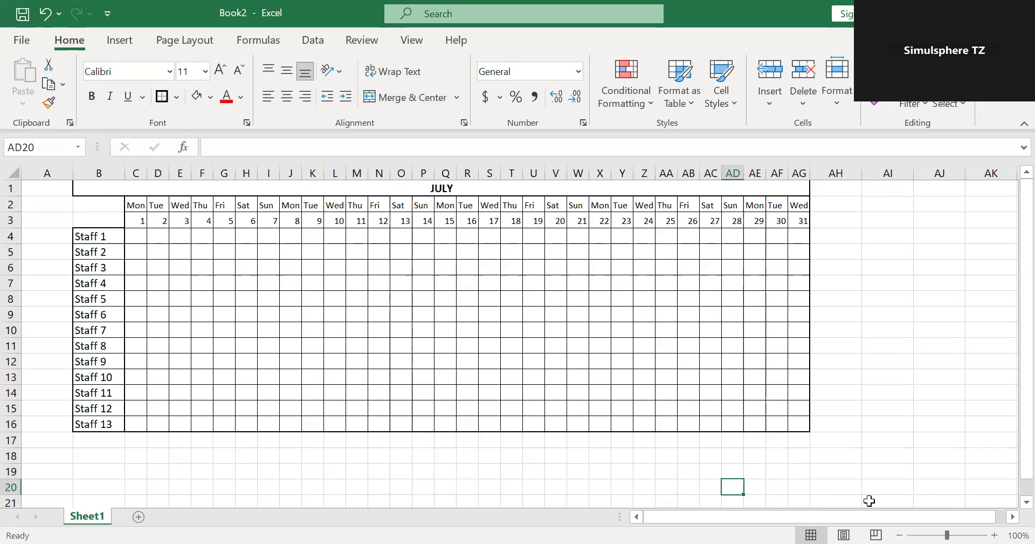
Enter the heading Sick (S) in cell AI3, beyond the end of the schedule grid.
drag(870, 517, 923, 514)
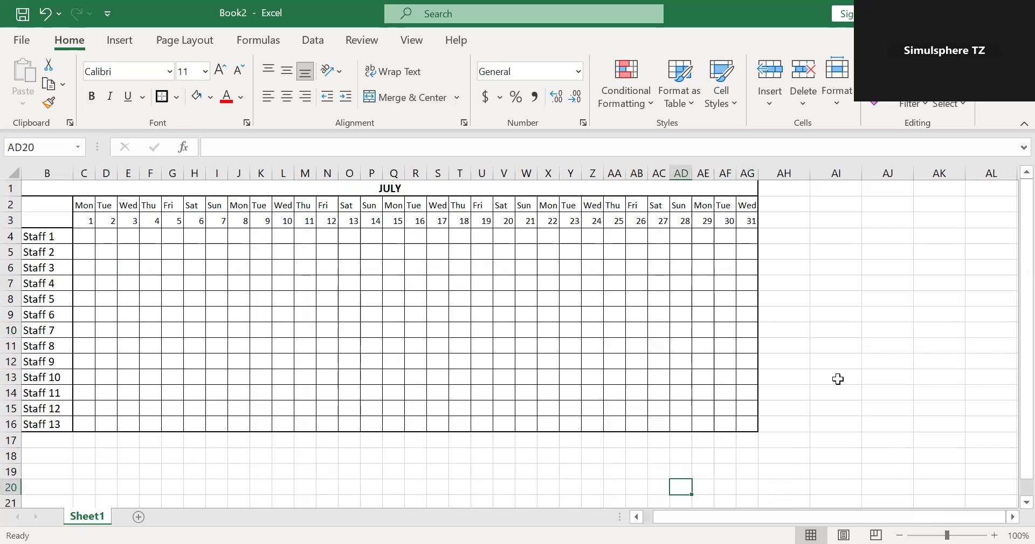
click(837, 221)
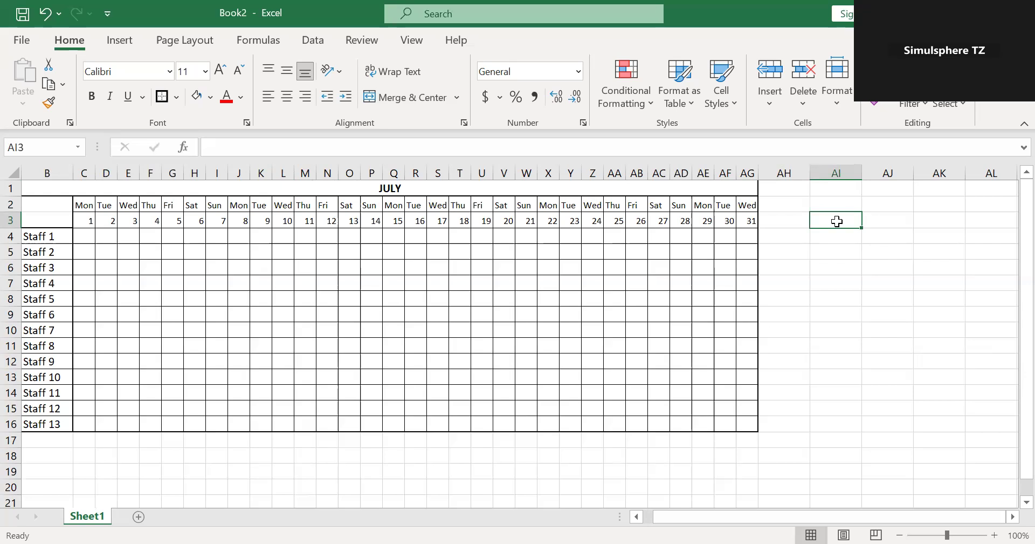
text(Si)
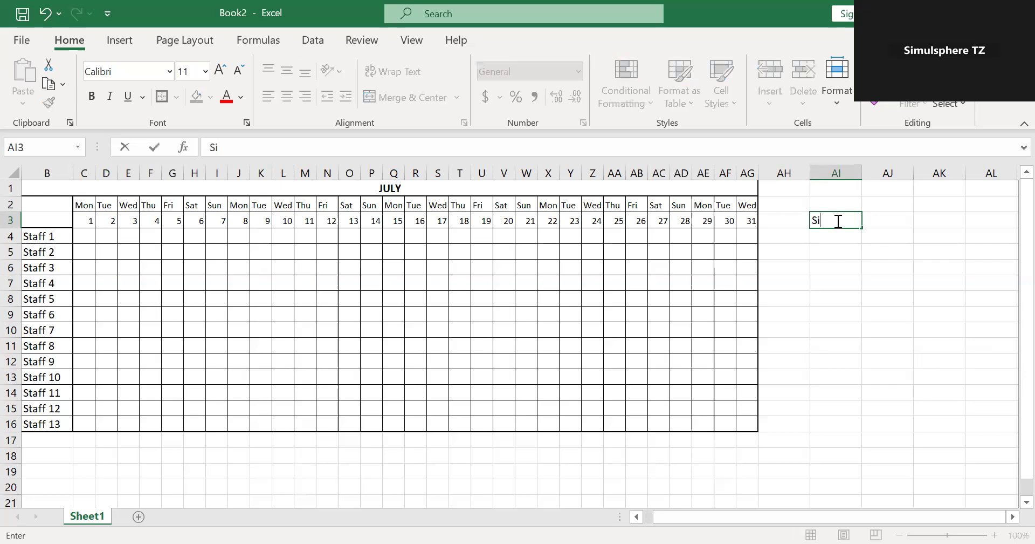
text(ck (S()
key(BackSpace)
text())
Enter the heading Leave (L) in cell AJ3.
click(891, 218)
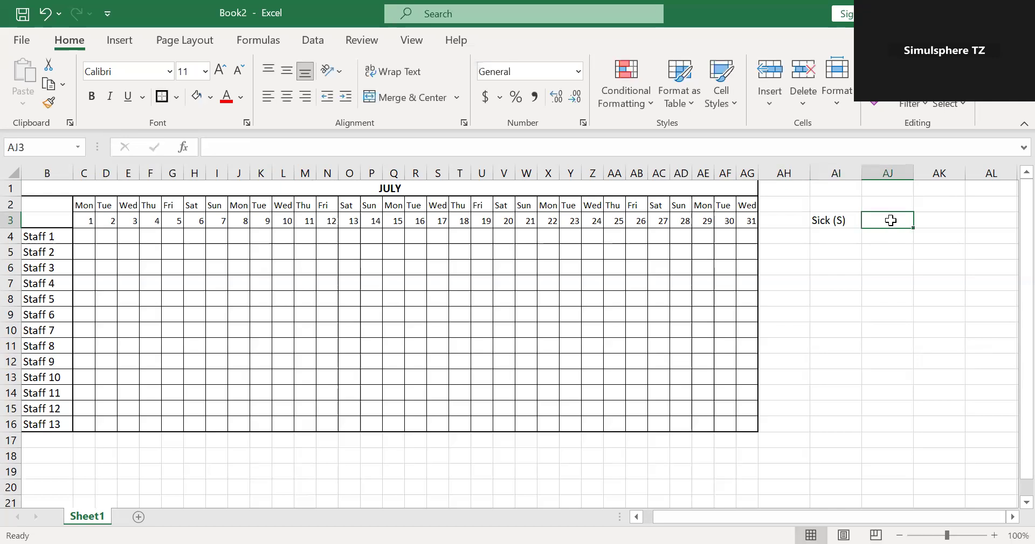
text(Leace)
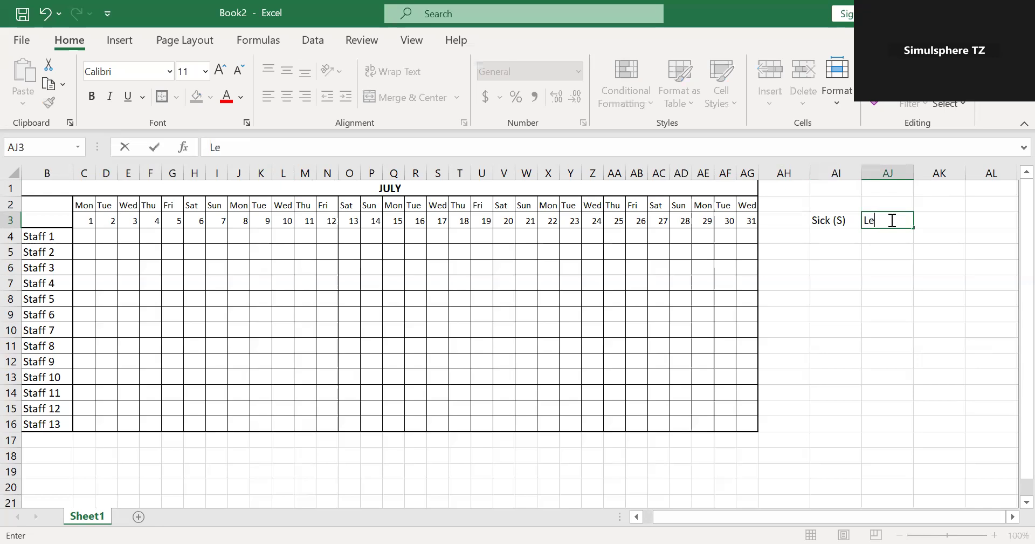
key(BackSpace)
text(ve)
key(BackSpace)
key(BackSpace)
key(BackSpace)
text(ve (L))
Enter the heading Compassion (C) in cell AK3.
click(941, 226)
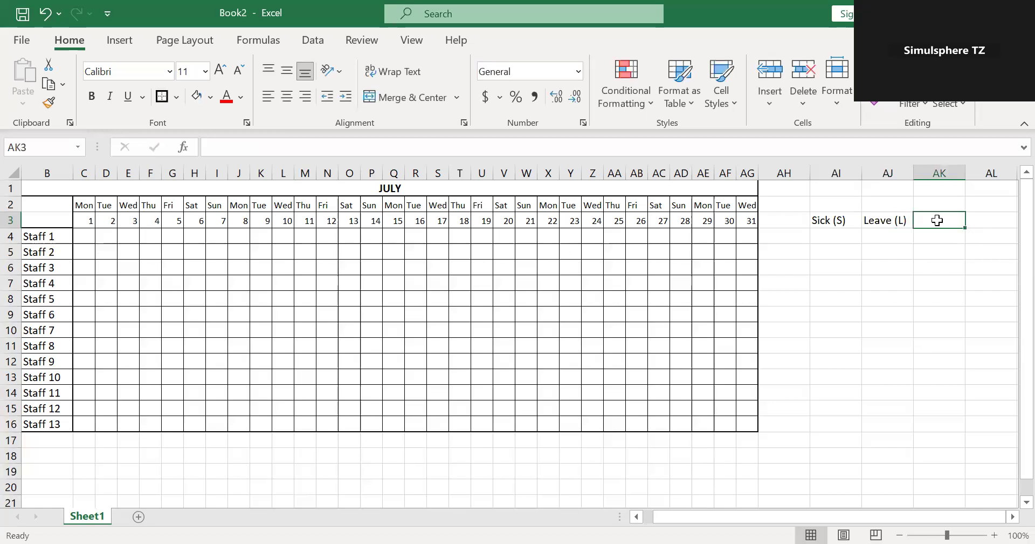
text(Comp)
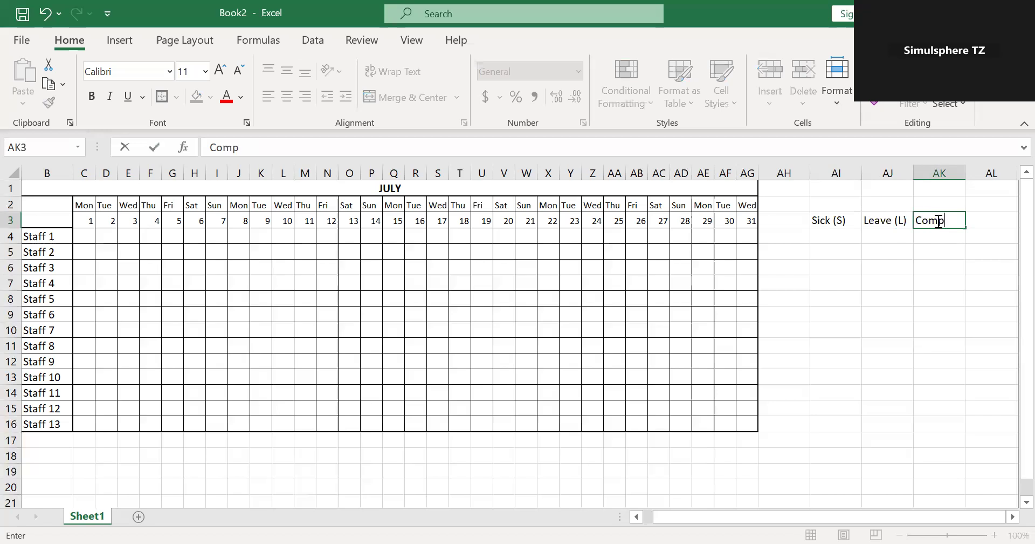
text(assion)
text((c)
key(BackSpace)
text(C))
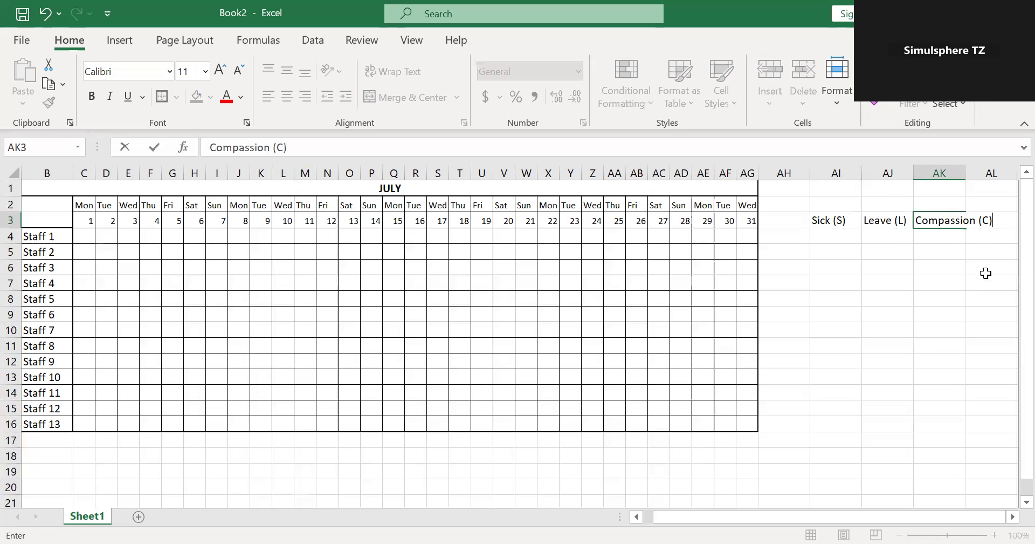
click(969, 263)
click(972, 223)
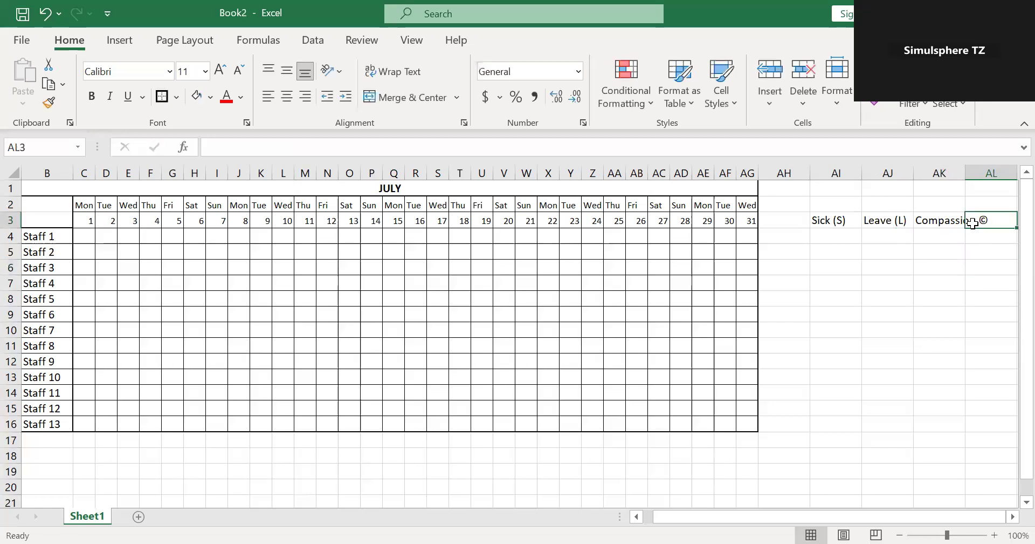
Change the compassion heading in AK3 to Compassion (CN).
click(937, 223)
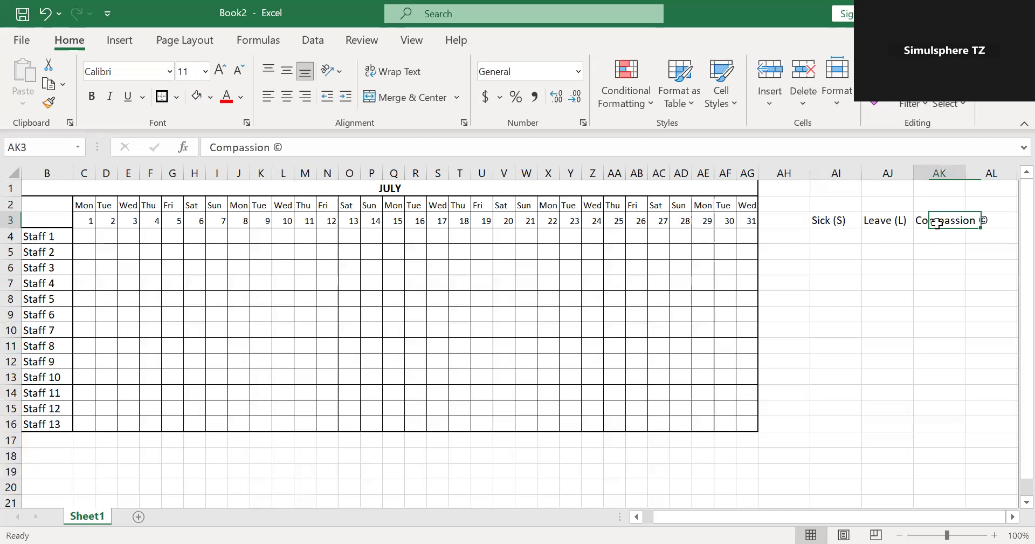
click(345, 147)
key(BackSpace)
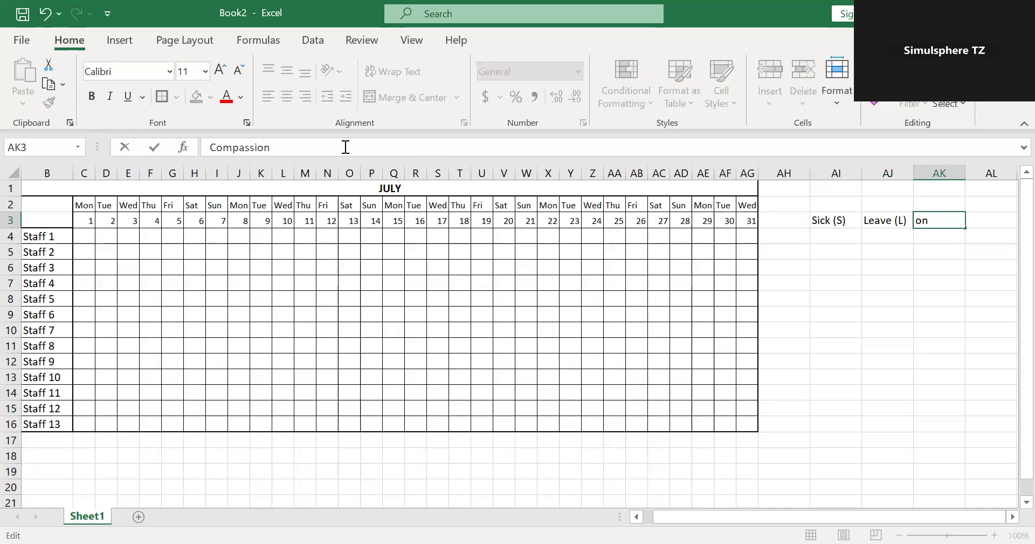
text(()
text(CN))
click(813, 328)
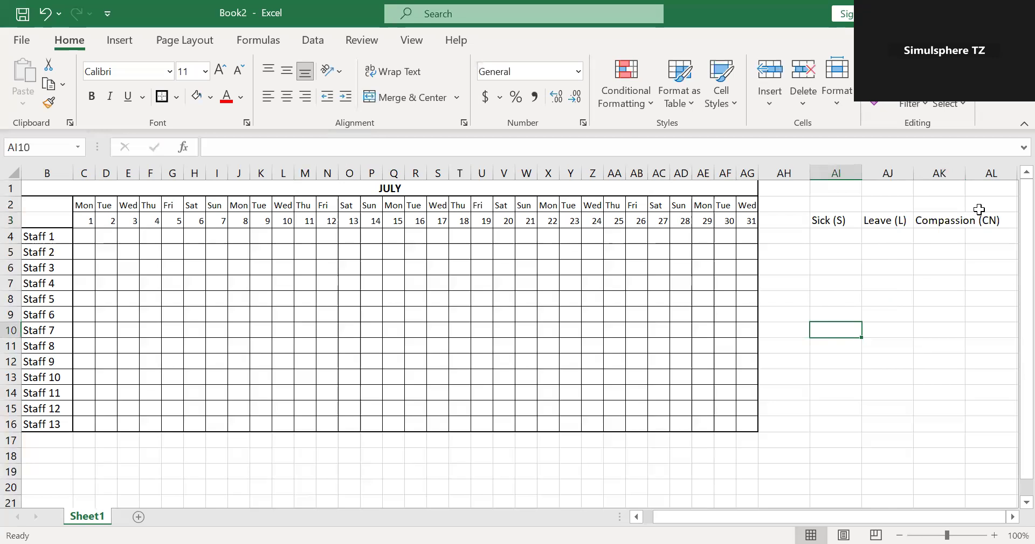
Try wrapping the text of the Compassion (CN) heading in AK3 and undo the wrapping.
click(991, 221)
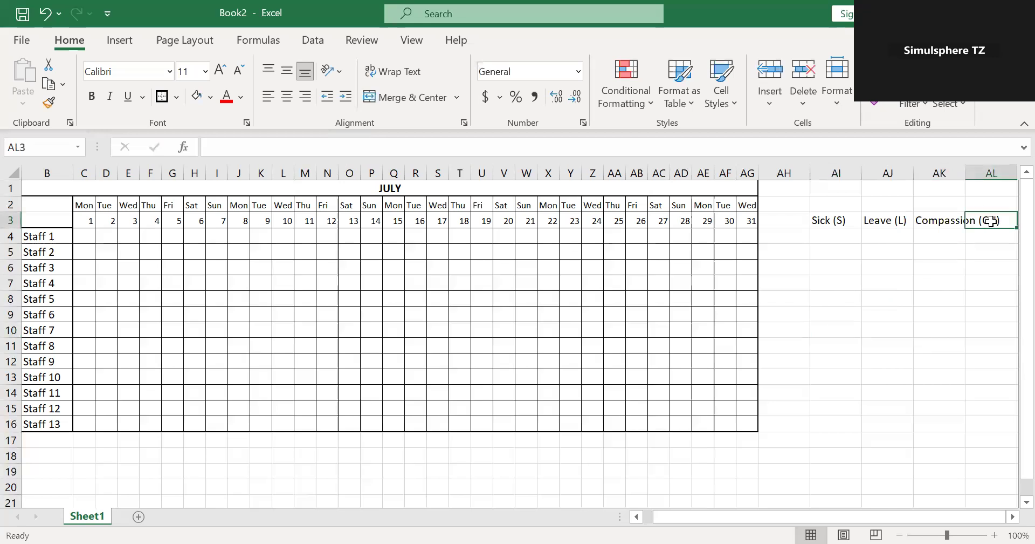
click(1011, 301)
click(957, 222)
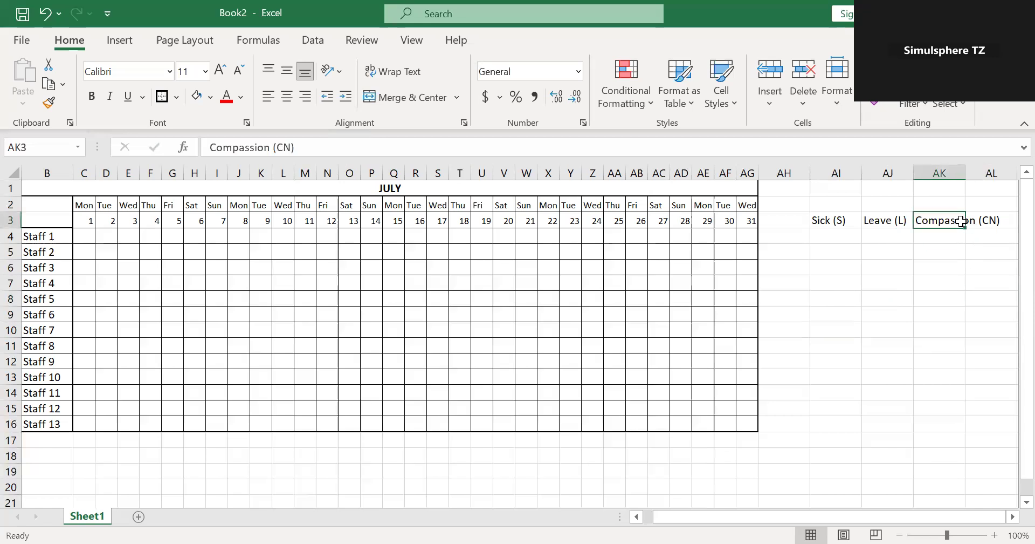
click(387, 76)
click(906, 328)
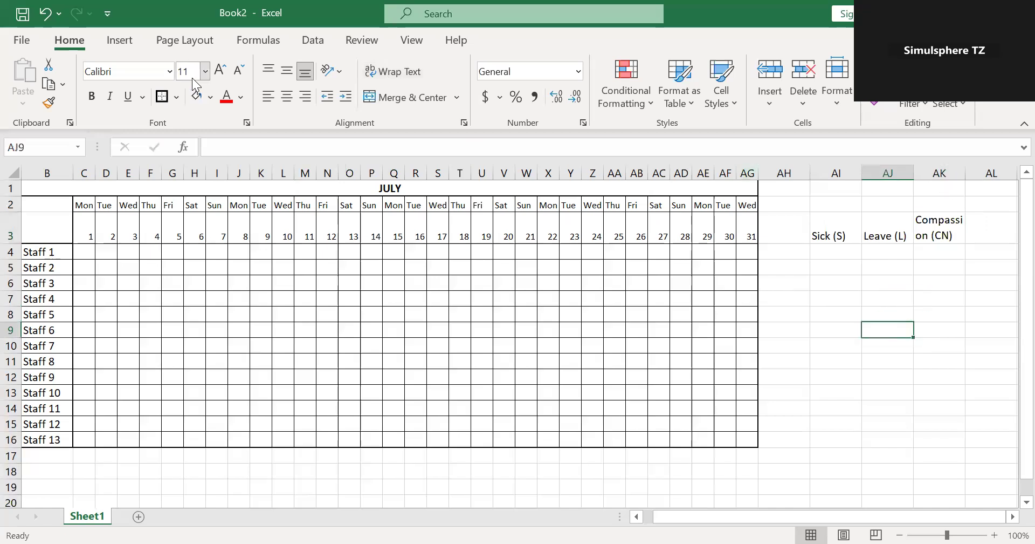
click(46, 14)
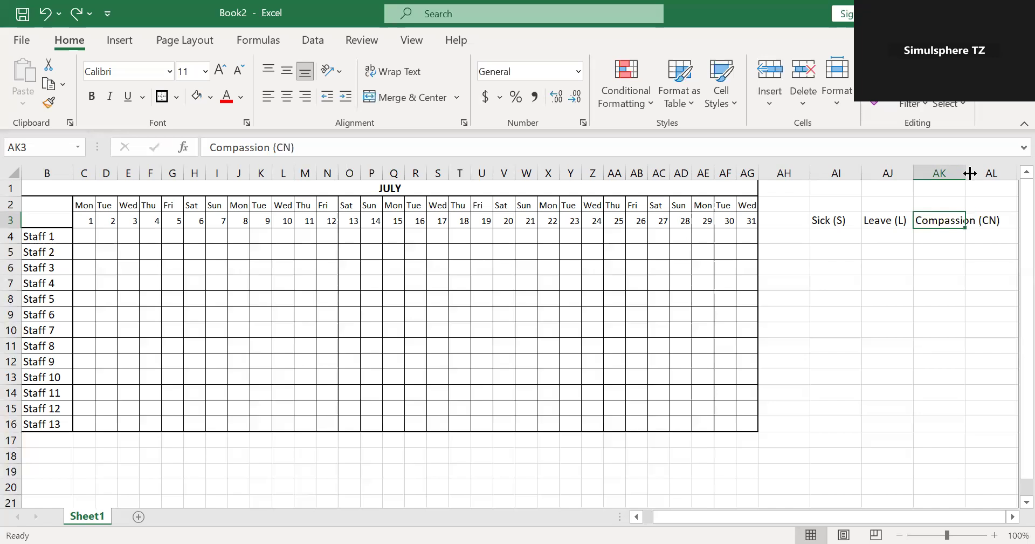
Widen column AK to fit the compassion heading and set the font size of the headings AI3:AK3 to 9.
drag(970, 173, 999, 173)
drag(825, 220, 990, 220)
click(205, 71)
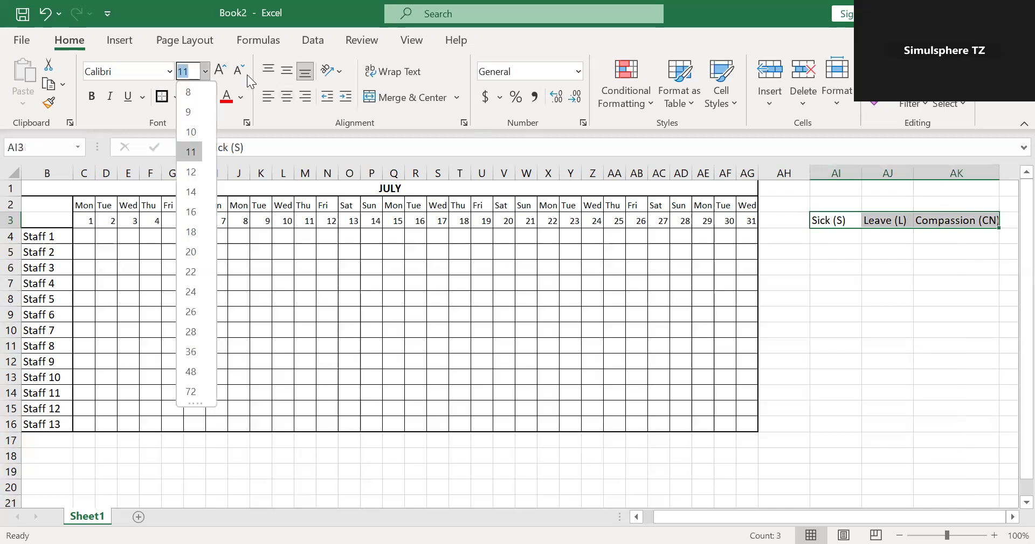
click(189, 112)
click(971, 359)
Apply all borders and a thick outside border to the absence summary table AI3:AK16.
drag(825, 220, 981, 419)
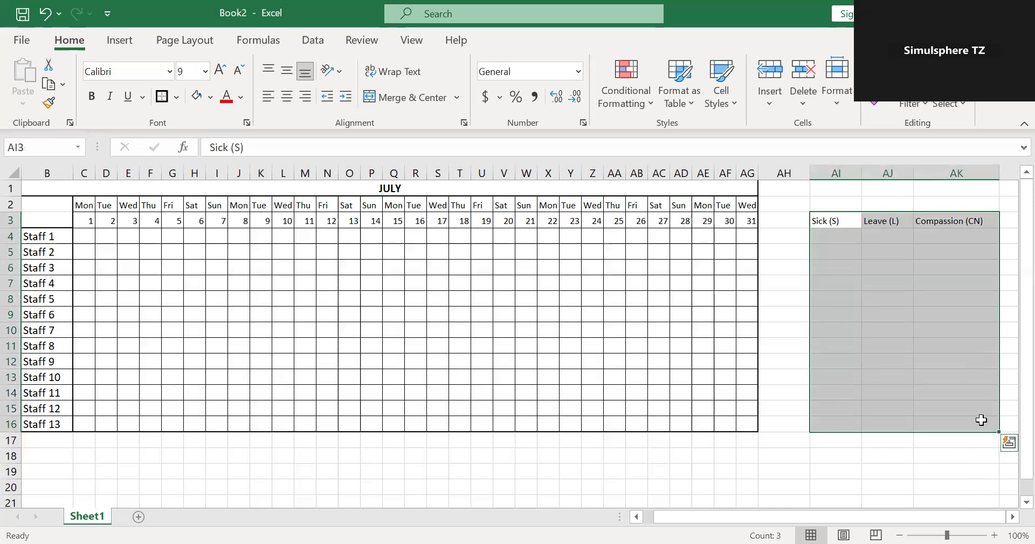
click(169, 101)
click(176, 102)
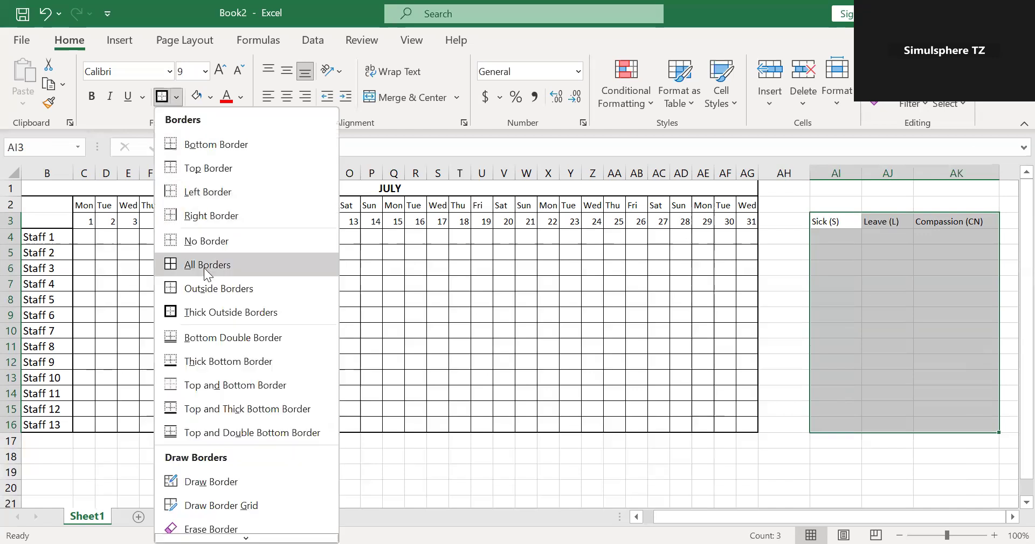
click(176, 98)
click(233, 312)
Make the absence headings in AI3:AK3 bold and narrow the empty spacer column AH.
click(832, 224)
drag(884, 221, 965, 222)
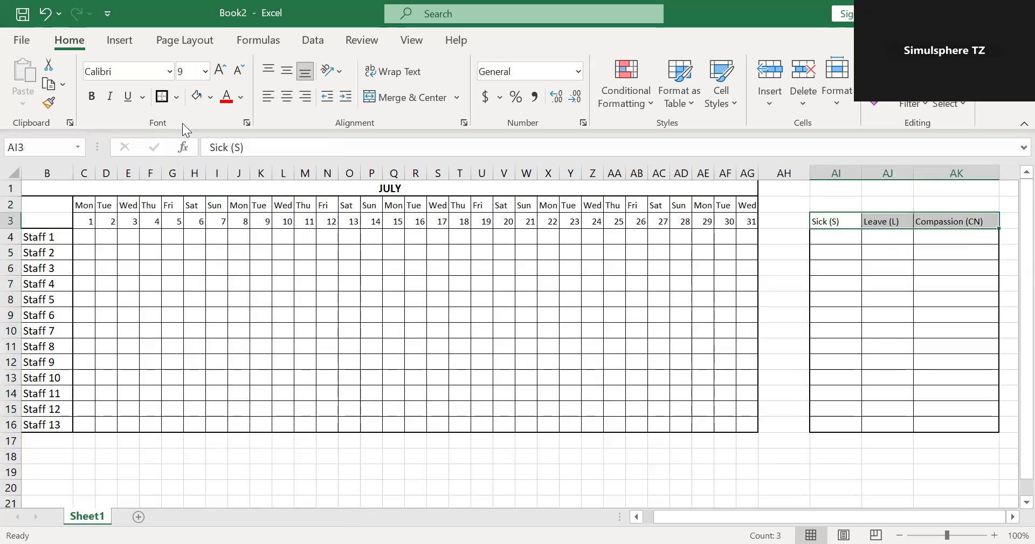
click(91, 104)
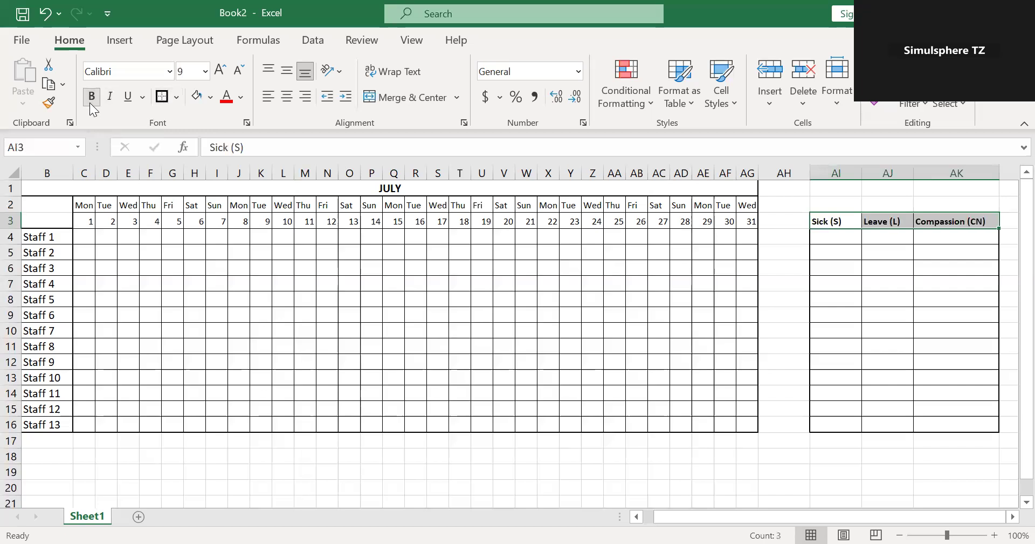
click(868, 348)
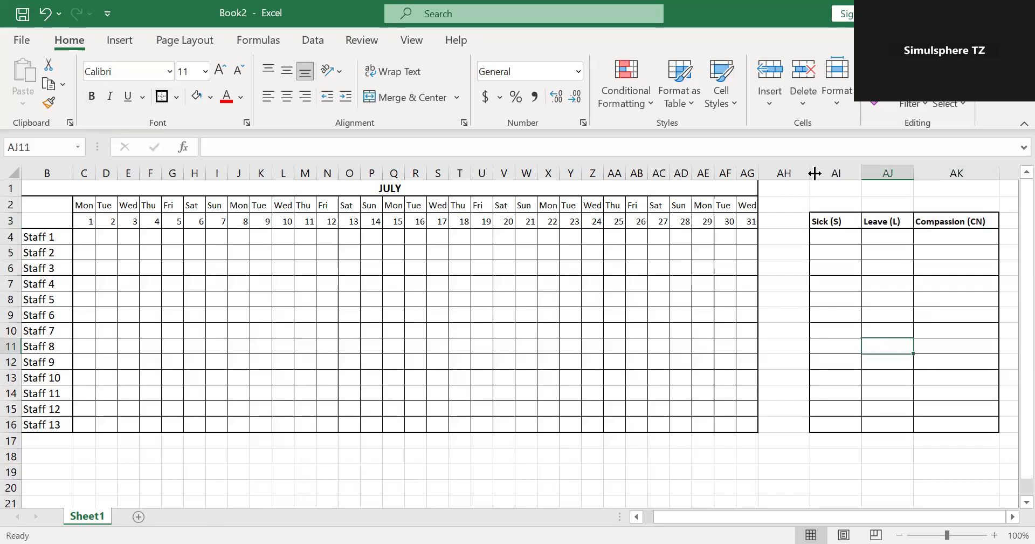
drag(811, 172, 787, 178)
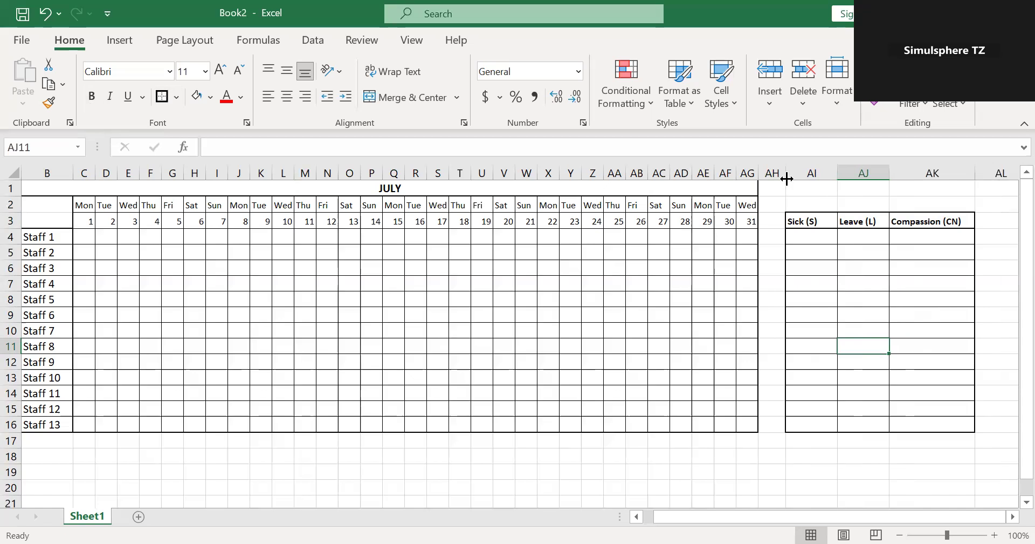
Enter =COUNTIF(C4:AG4,"S") in AI4 to count Staff 1's sick days and fill the formula down to AI16.
click(825, 241)
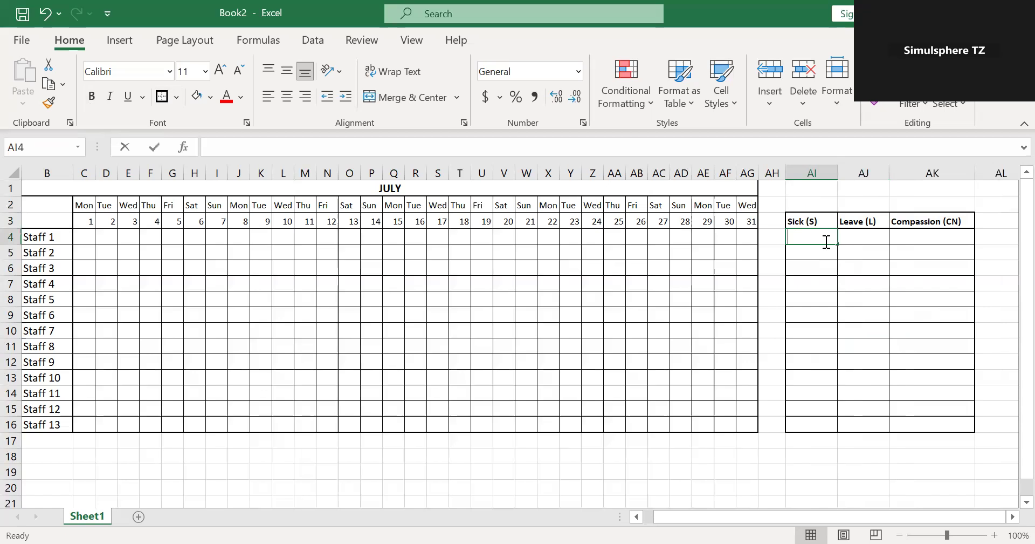
text(=)
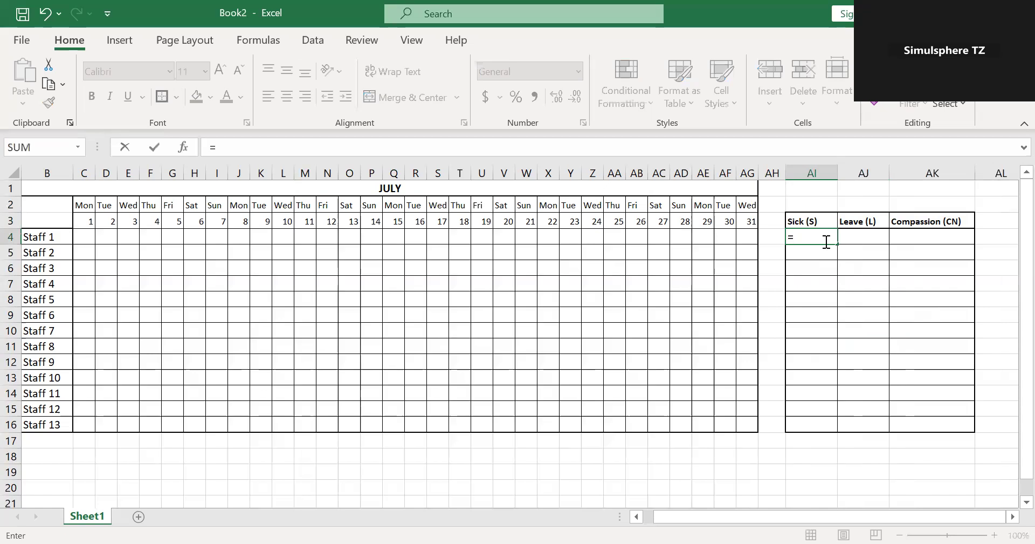
text(CO)
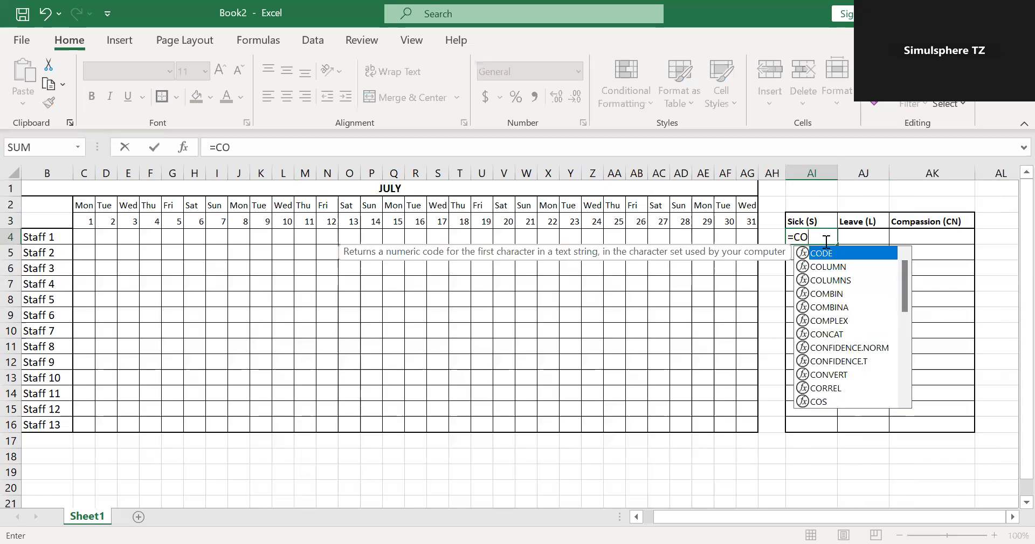
text(UN)
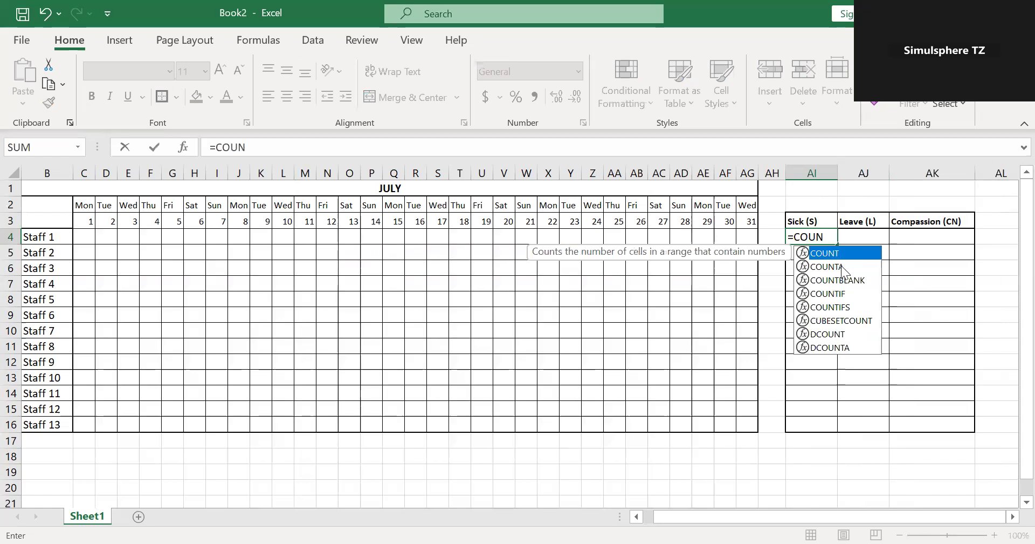
click(831, 293)
double_click(830, 292)
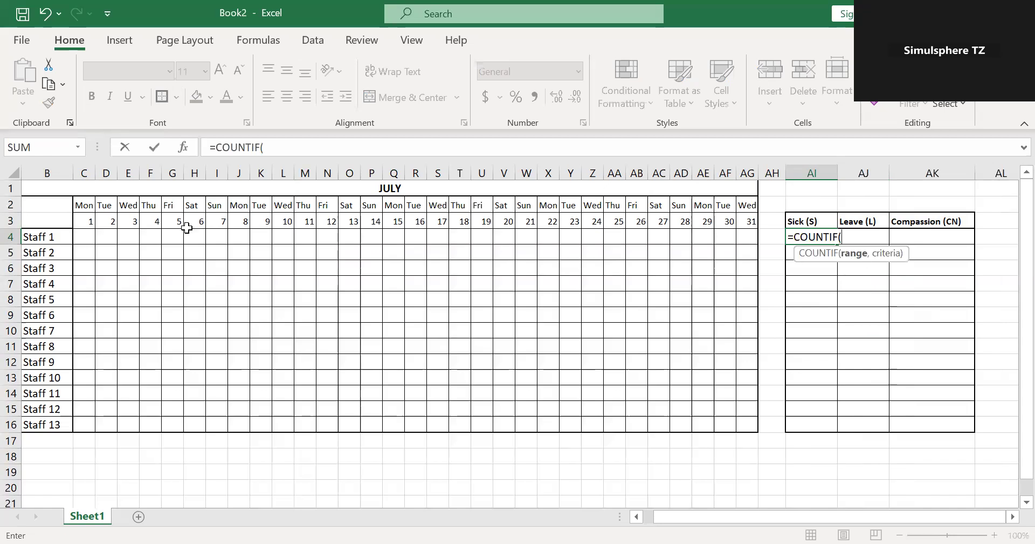
click(88, 236)
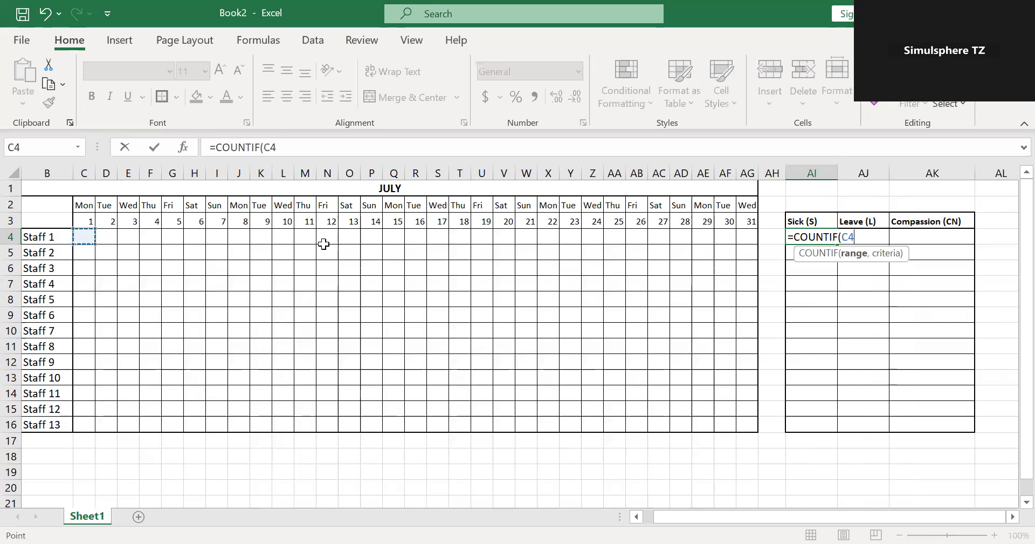
shift+click(744, 235)
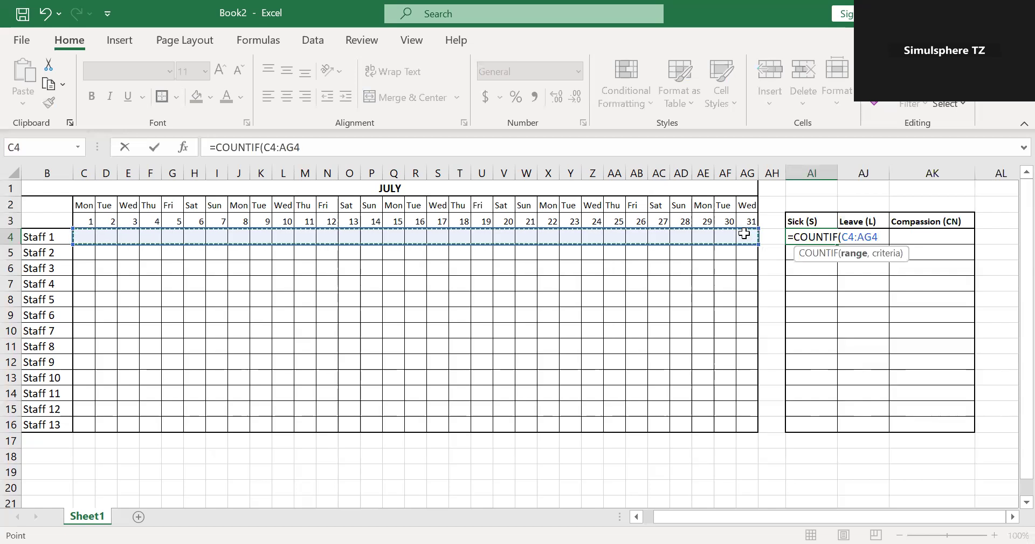
text(,)
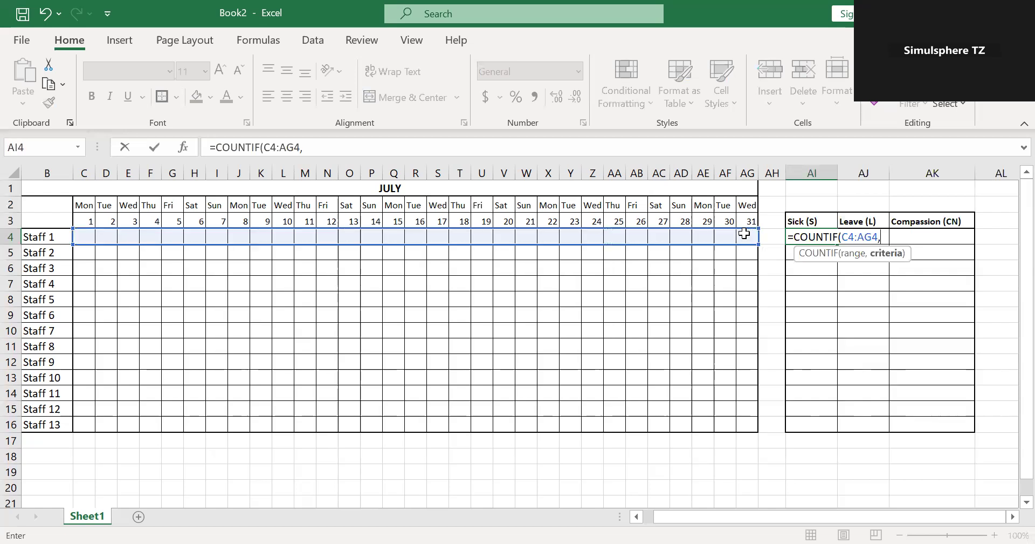
click(380, 140)
text("S)
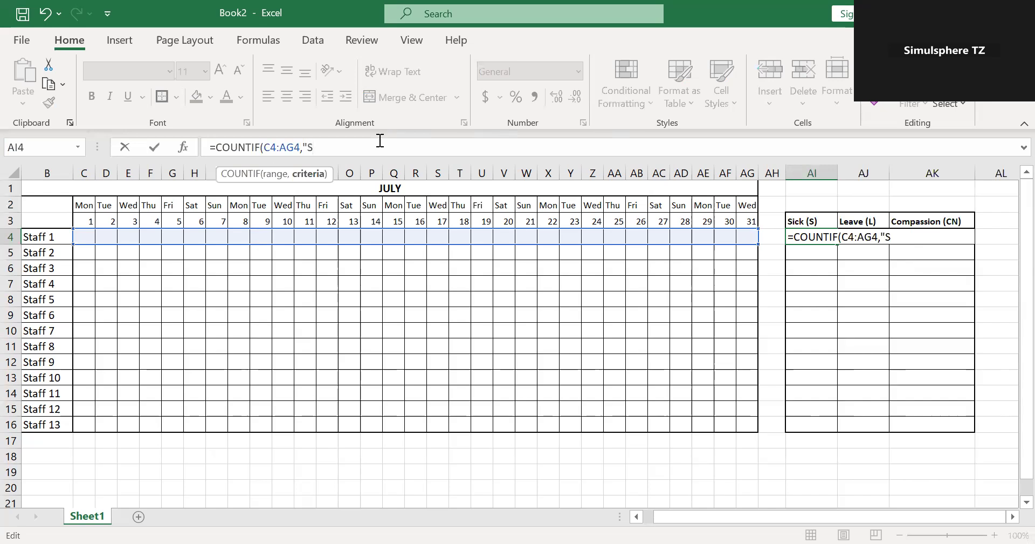
text("))
key(BackSpace)
key(BackSpace)
text(")
key(Return)
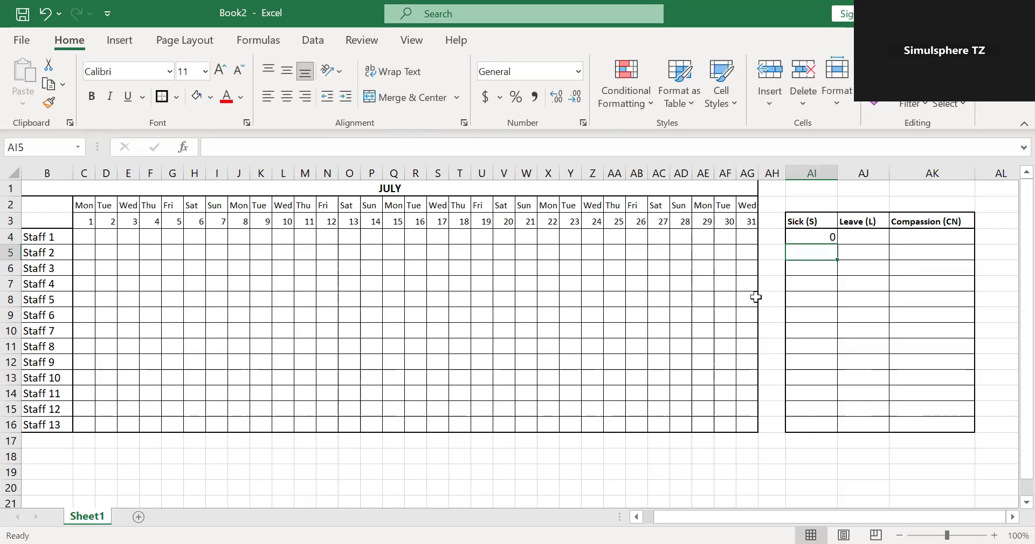
click(819, 238)
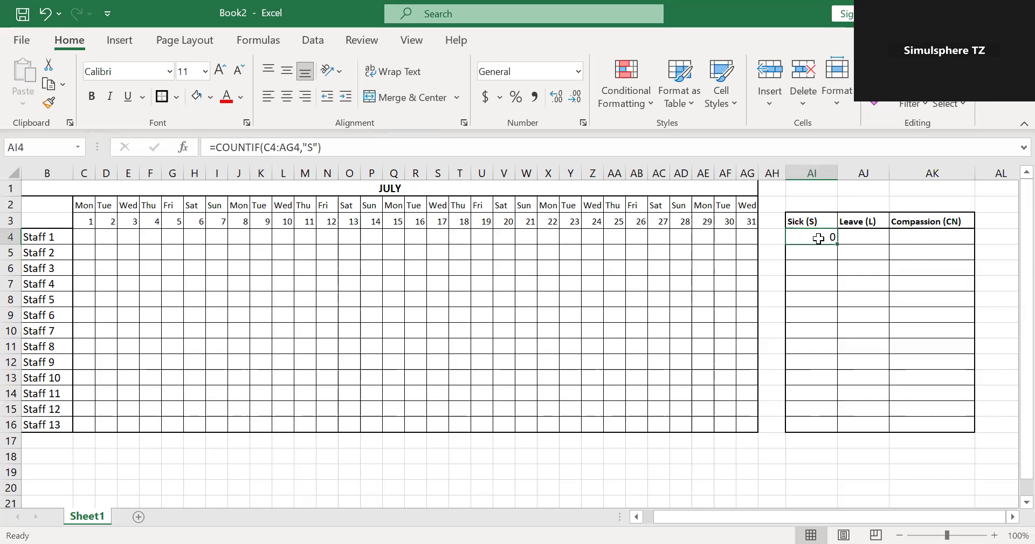
drag(841, 245, 843, 430)
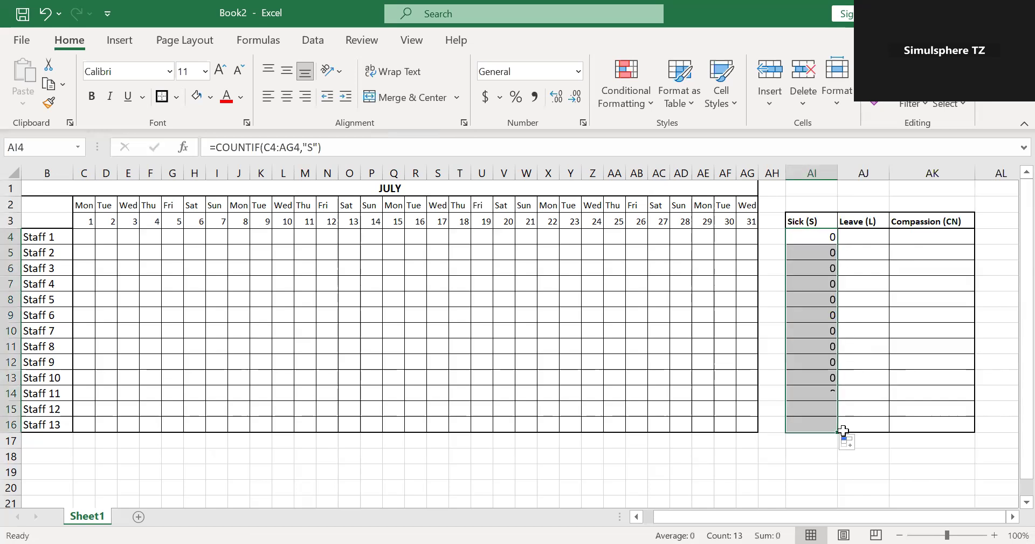
Enter =COUNTIF(C4:AG4,"L") in AJ4 to count Staff 1's leave days and fill the formula down to AJ16.
click(858, 240)
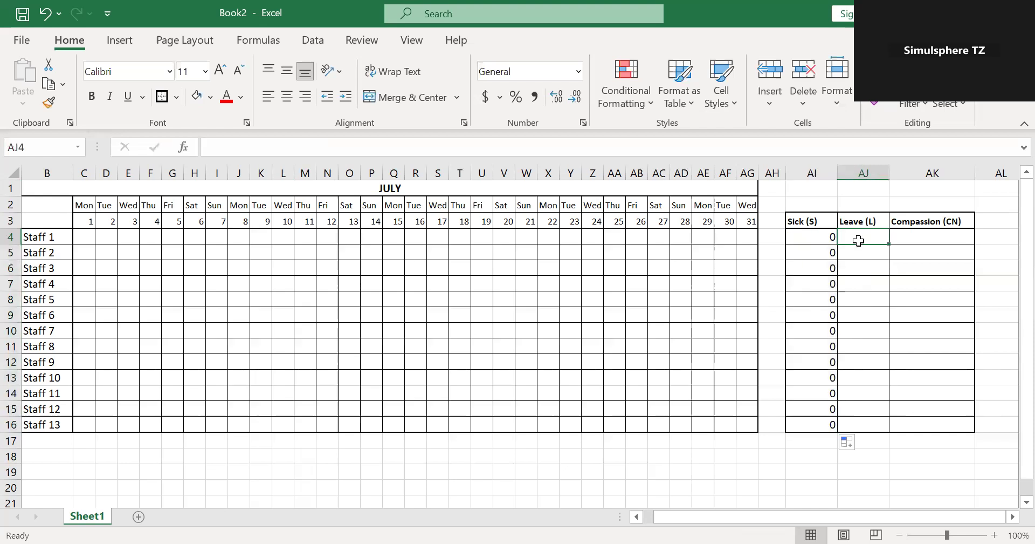
text(=)
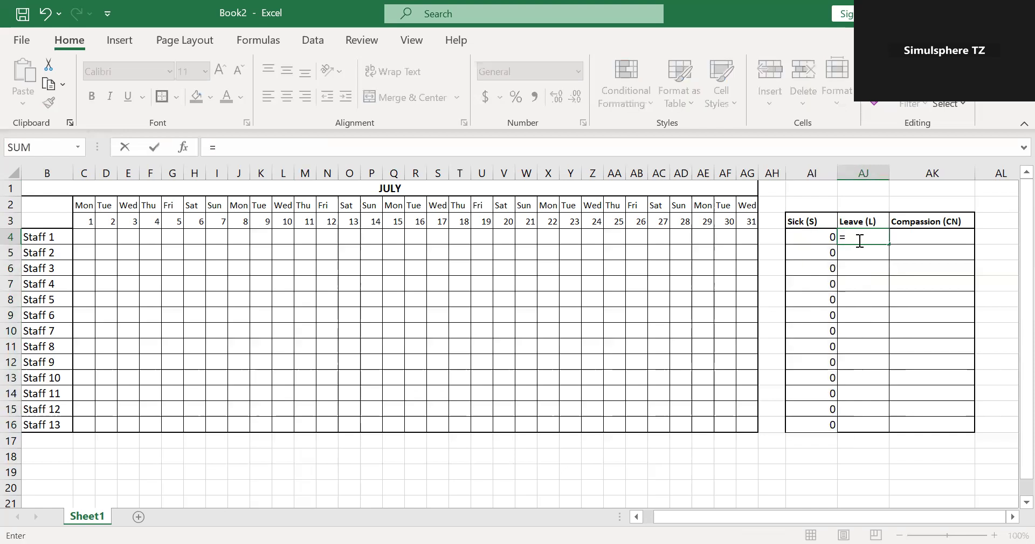
text(COUN)
click(878, 296)
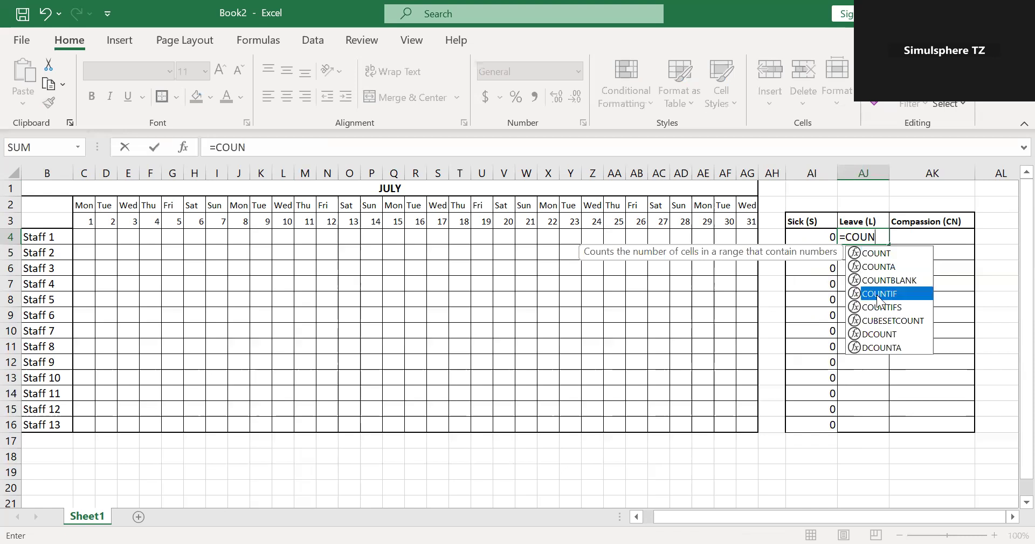
double_click(878, 294)
click(84, 237)
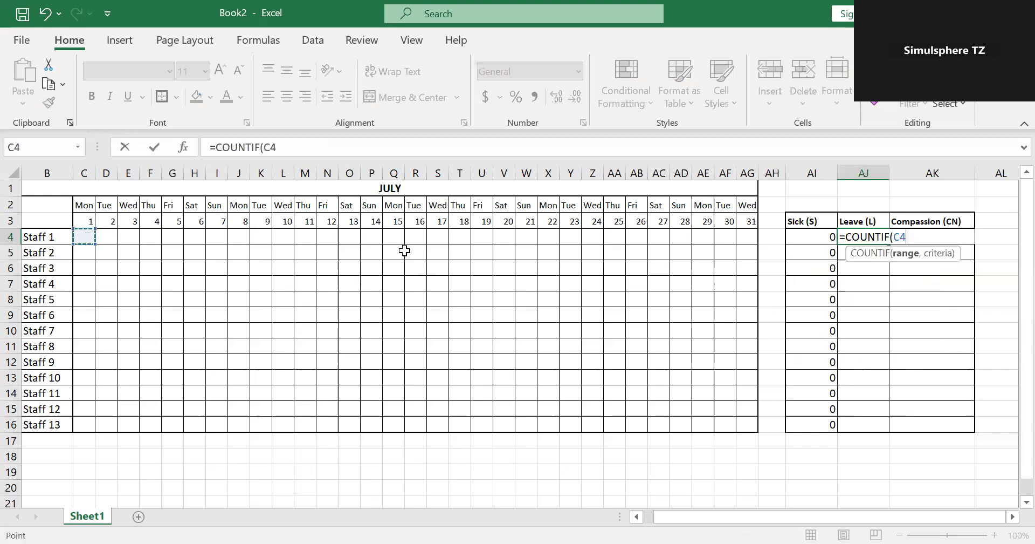
shift+click(746, 238)
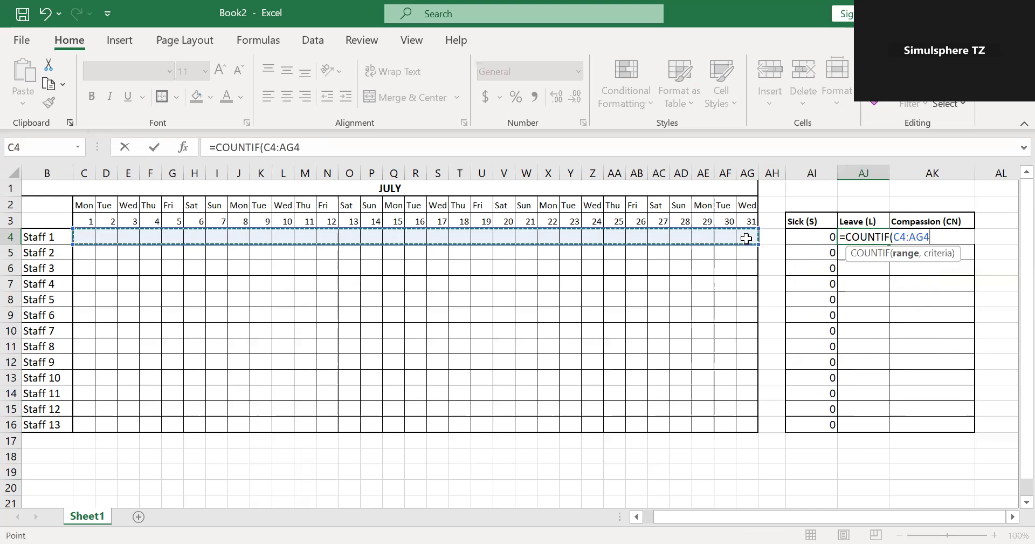
text(,)
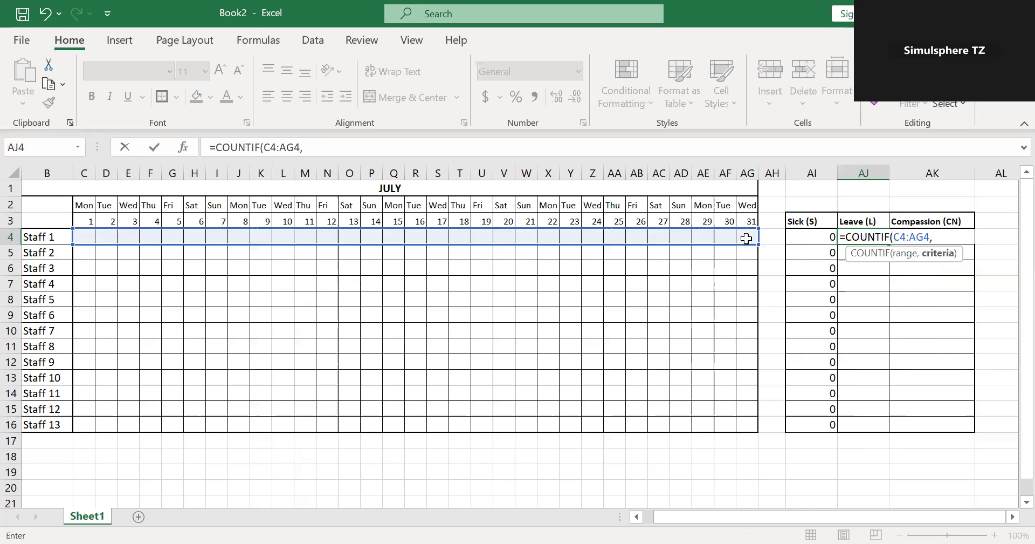
text("L")
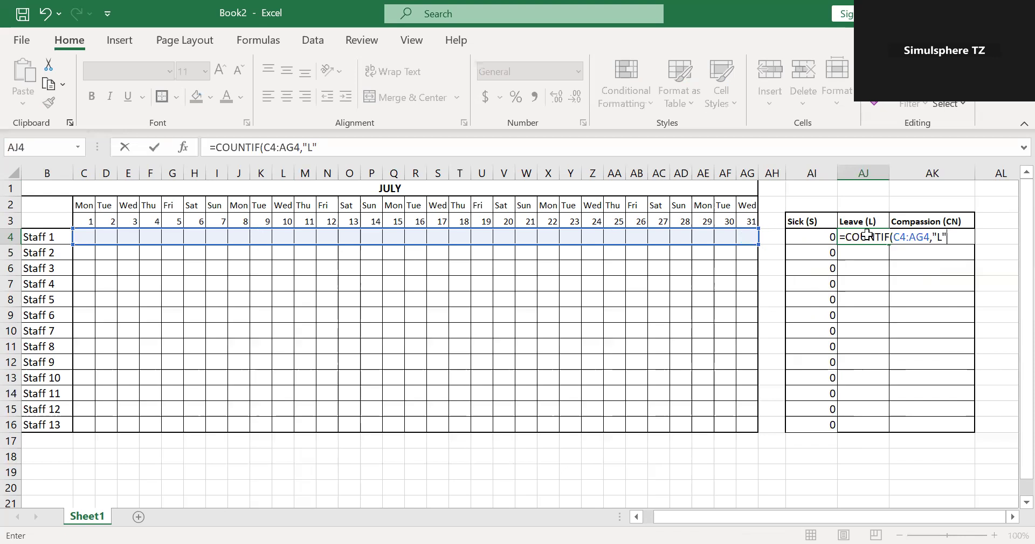
key(ctrl+Return)
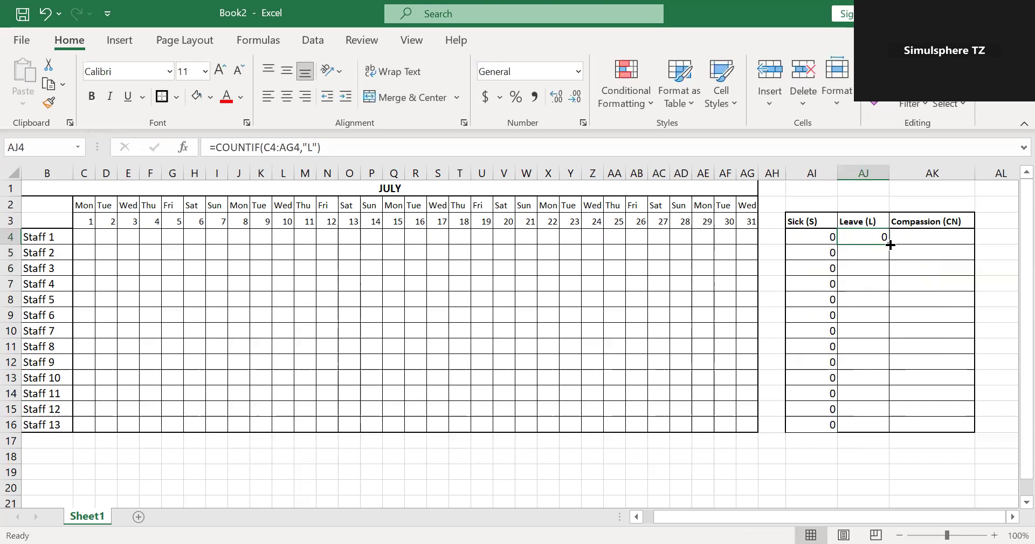
drag(890, 241, 888, 435)
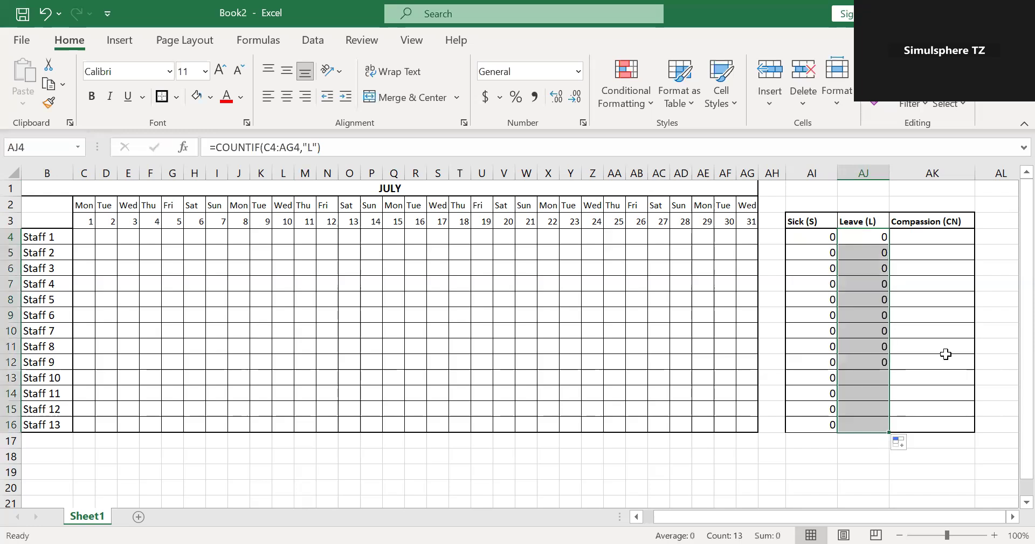
Enter =COUNTIF(C4:AG4,"CN") in AK4 to count Staff 1's compassion days and fill the formula down to AK16.
click(942, 238)
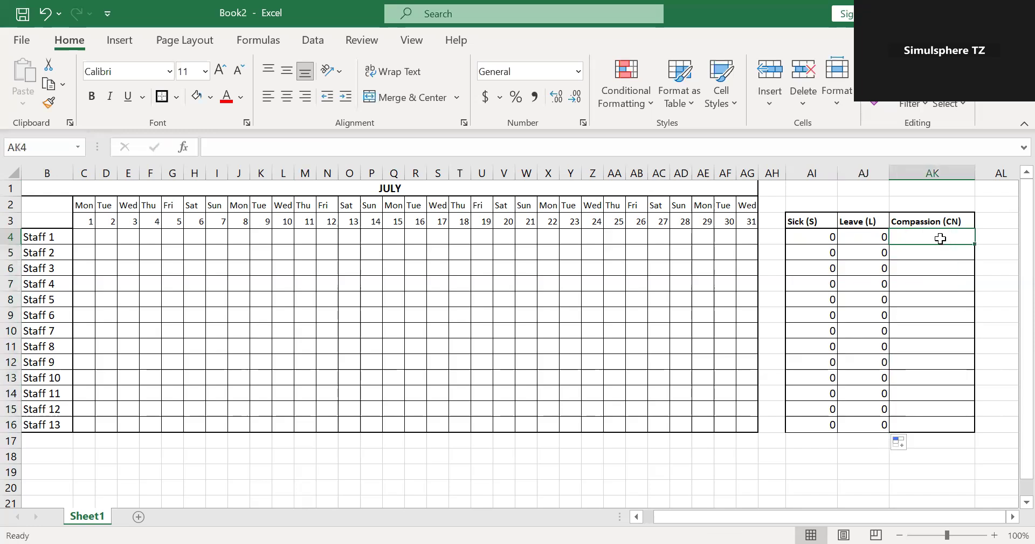
text(')
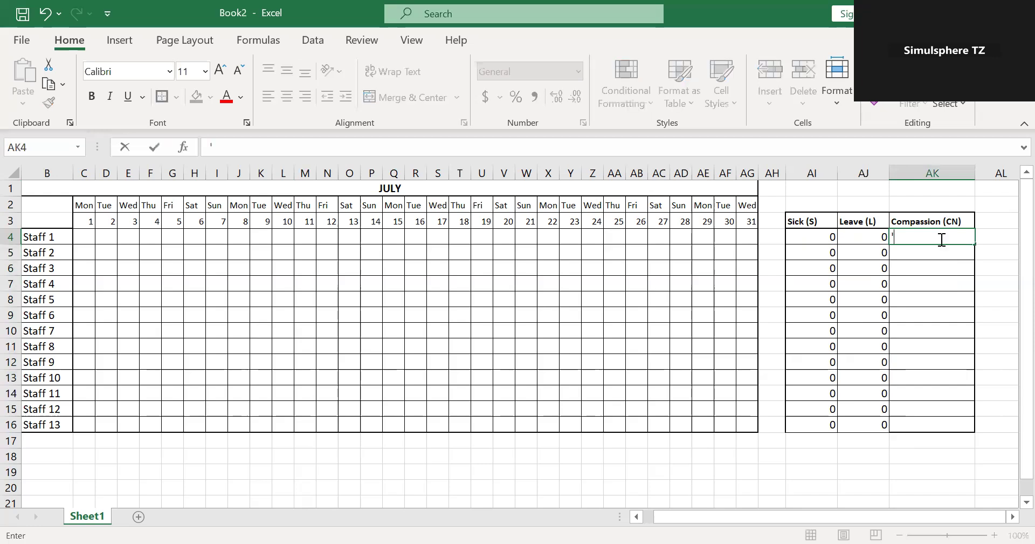
key(BackSpace)
text(=)
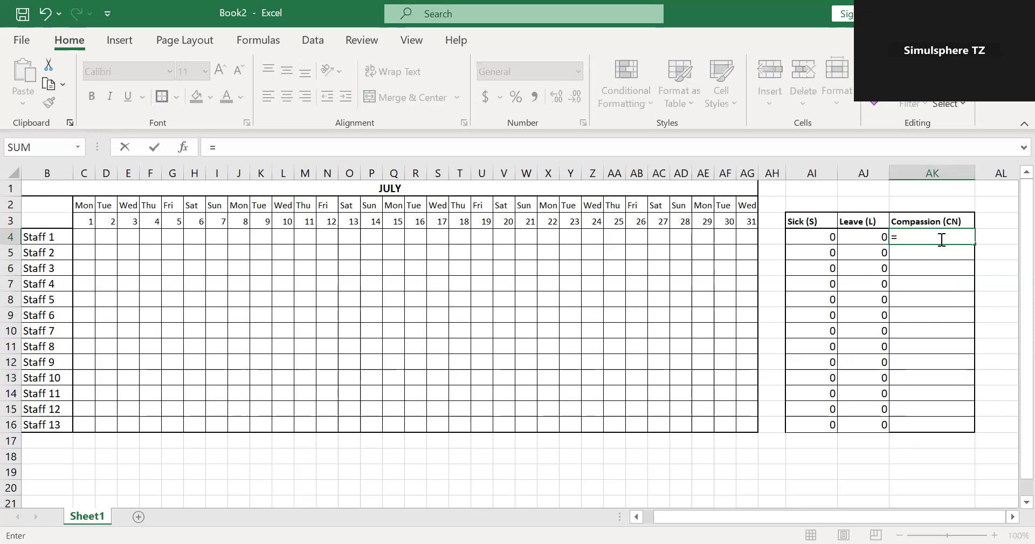
text(COUN)
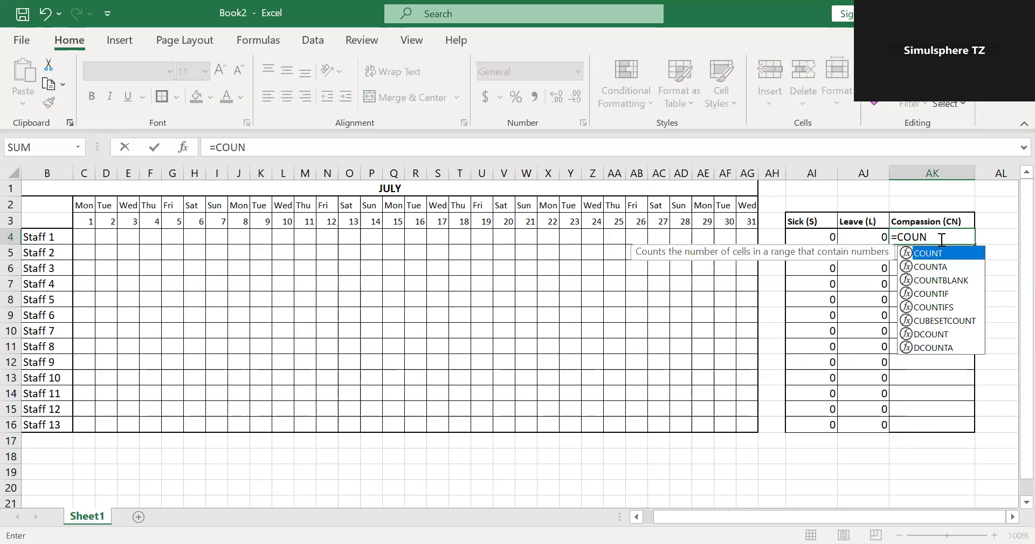
click(946, 293)
double_click(946, 293)
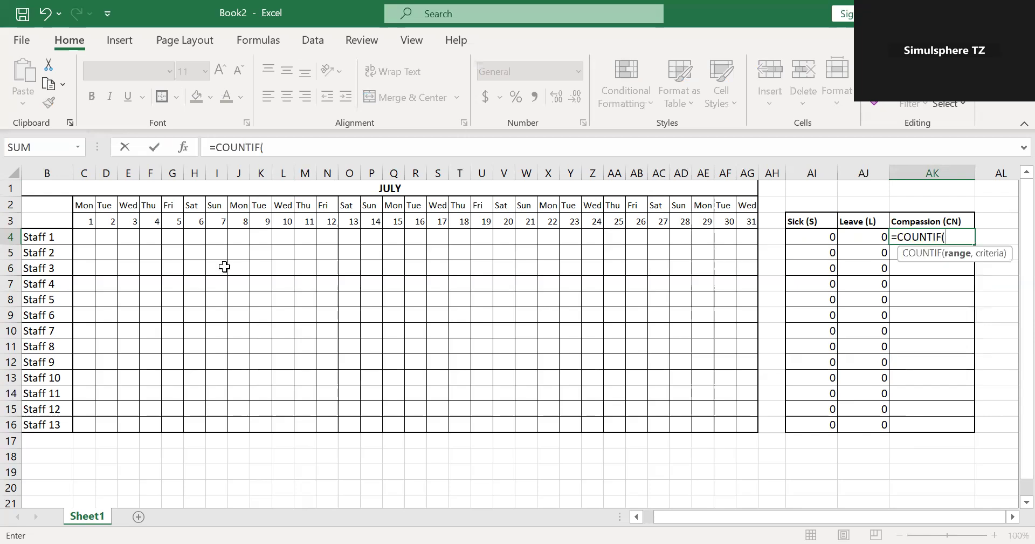
click(82, 240)
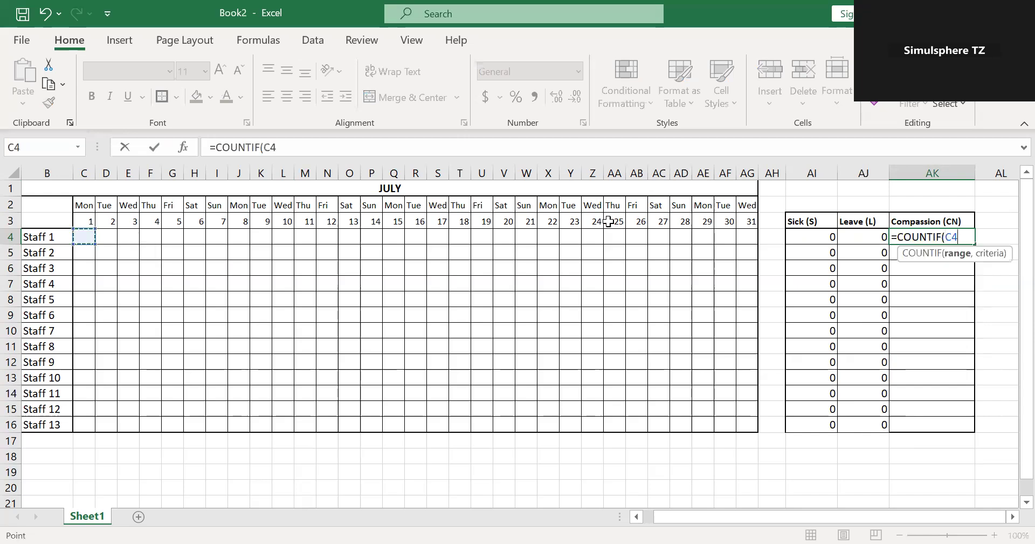
shift+click(744, 234)
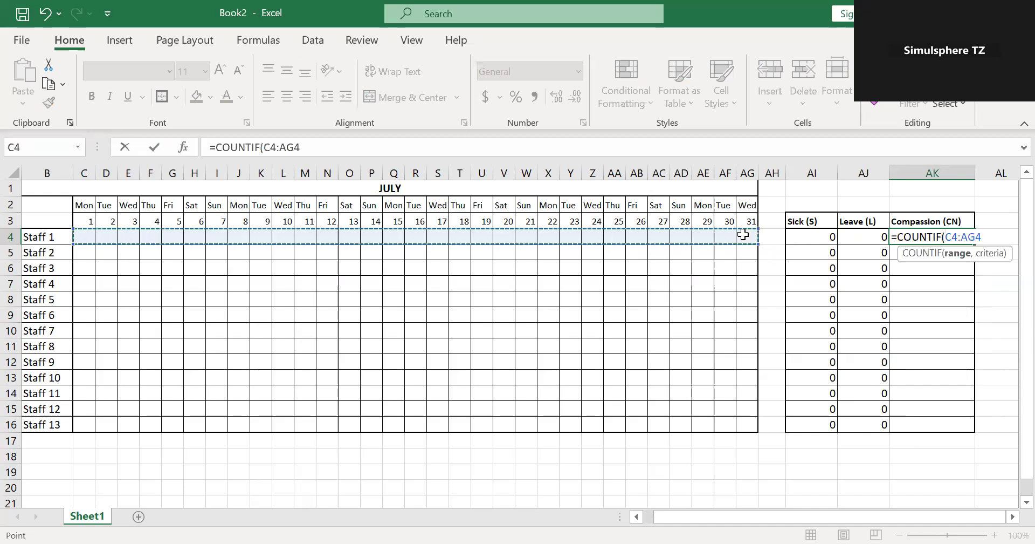
text(,")
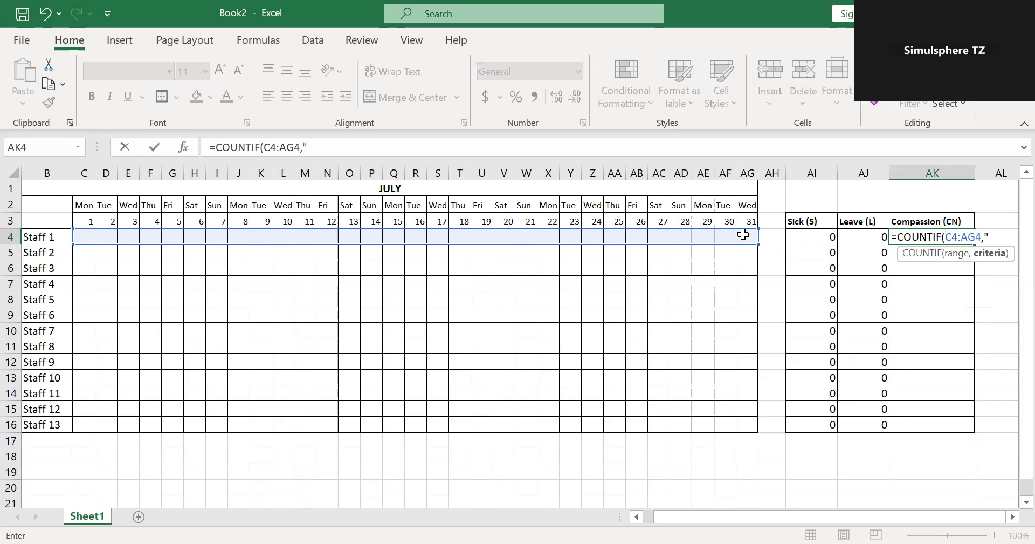
text(CN")
key(Return)
click(968, 240)
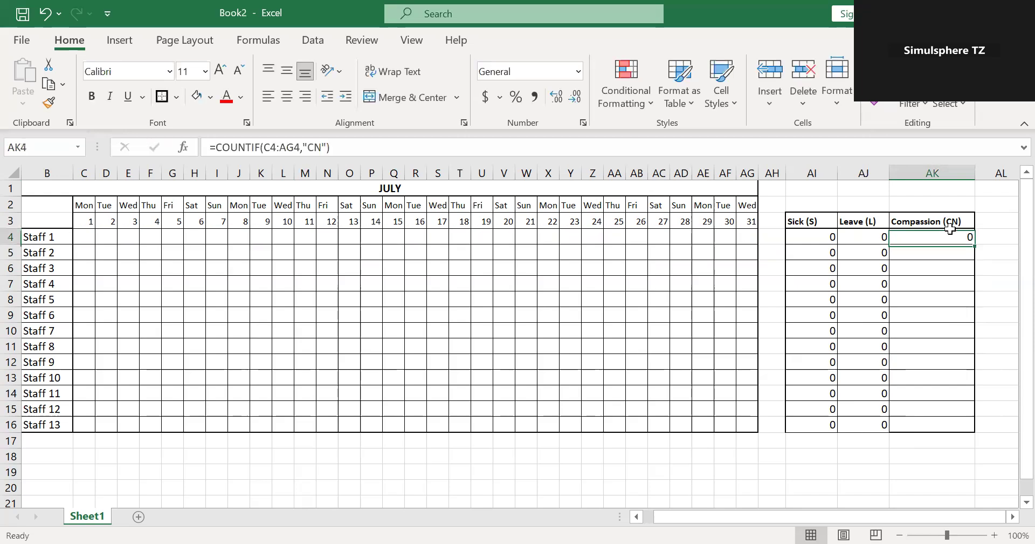
drag(976, 244, 984, 425)
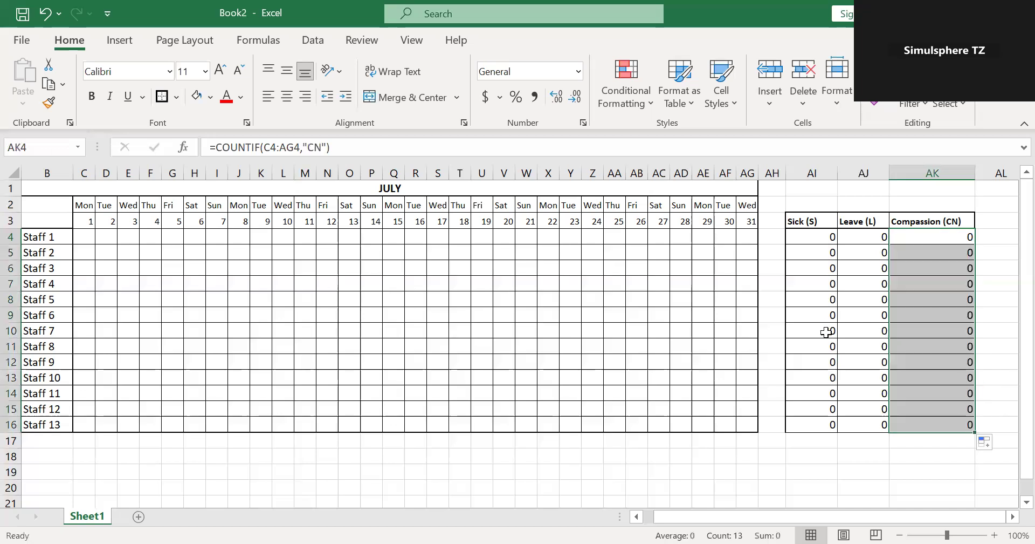
Set the font size of the absence counts in AI4:AK16 to 9.
drag(803, 235, 929, 417)
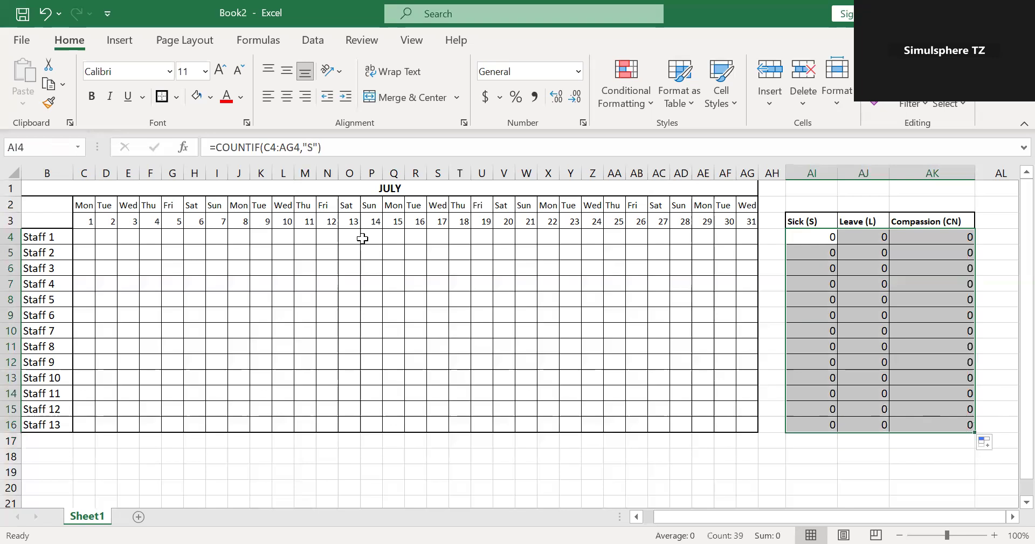
click(205, 77)
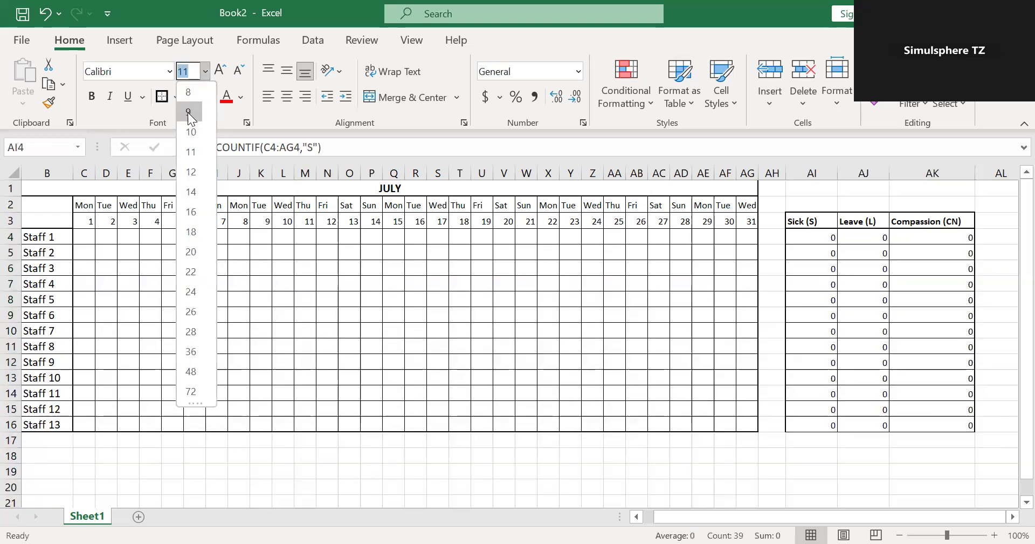
click(188, 111)
click(416, 344)
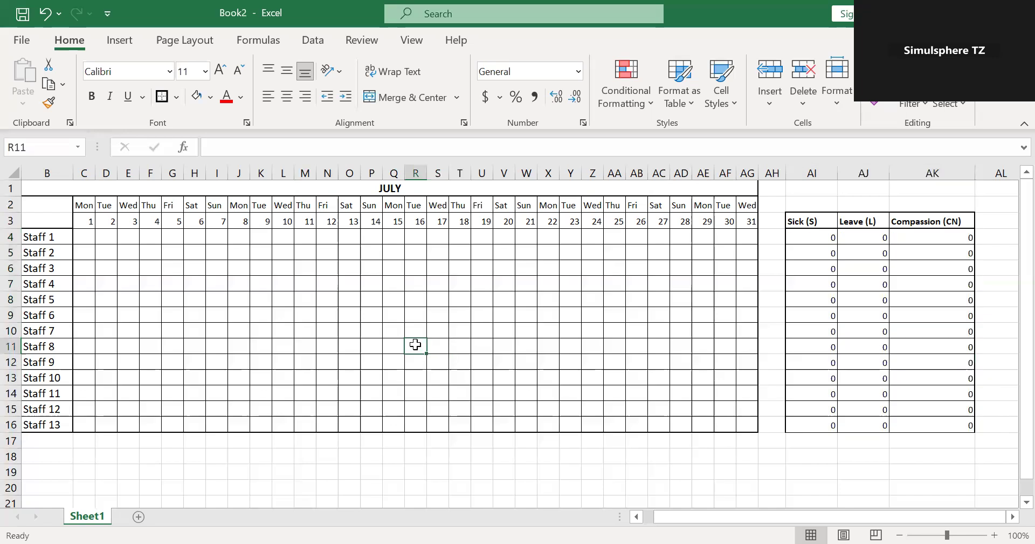
Enter test absence codes in the schedule: L in G4 for Staff 1, S in K6 for Staff 3 and CN in M9 for Staff 6.
click(174, 233)
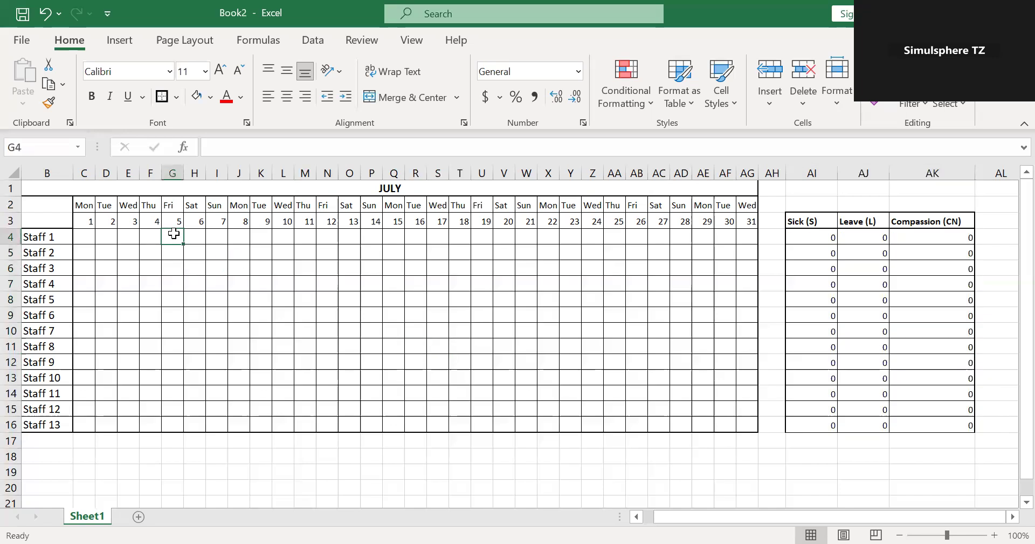
text(L)
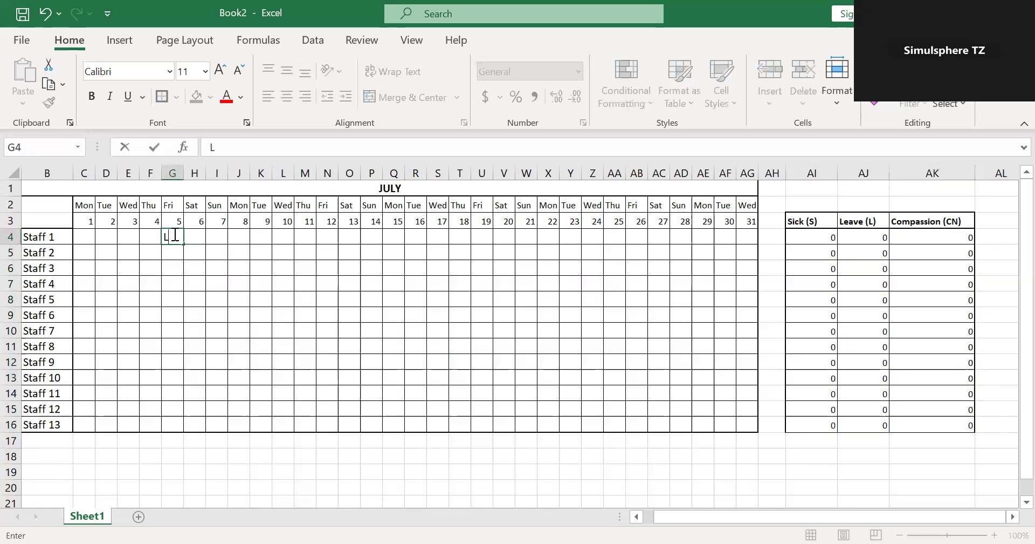
click(217, 281)
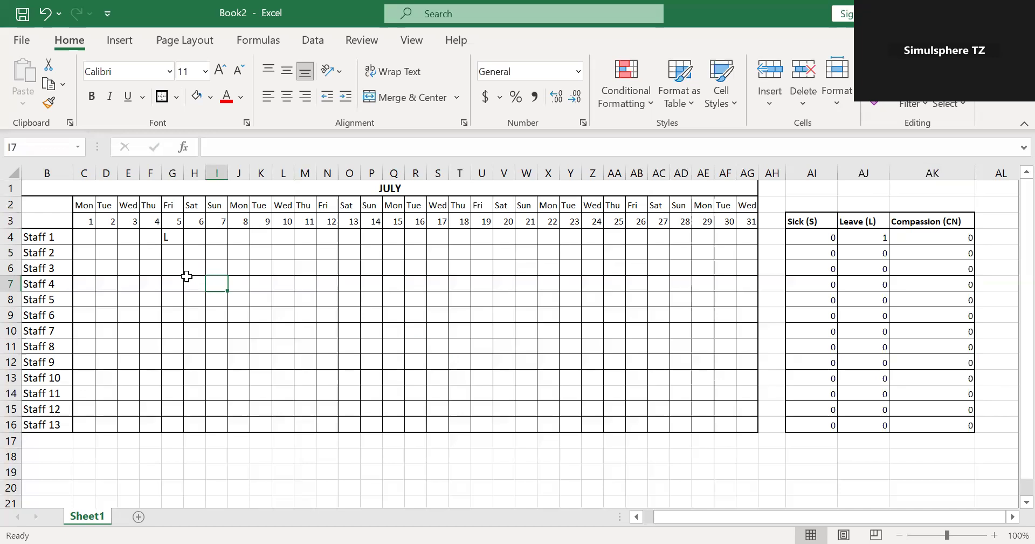
click(261, 268)
double_click(261, 269)
text(S)
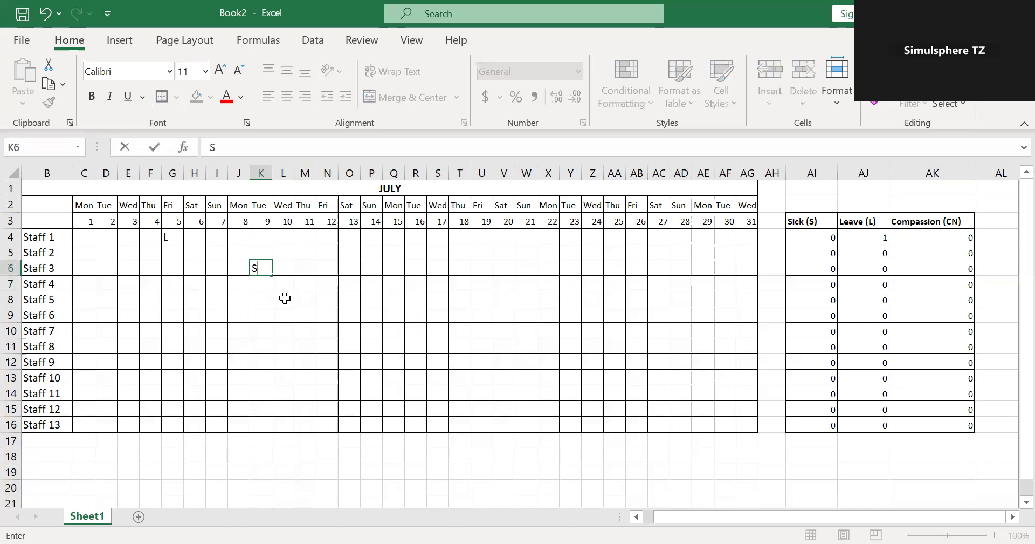
click(289, 316)
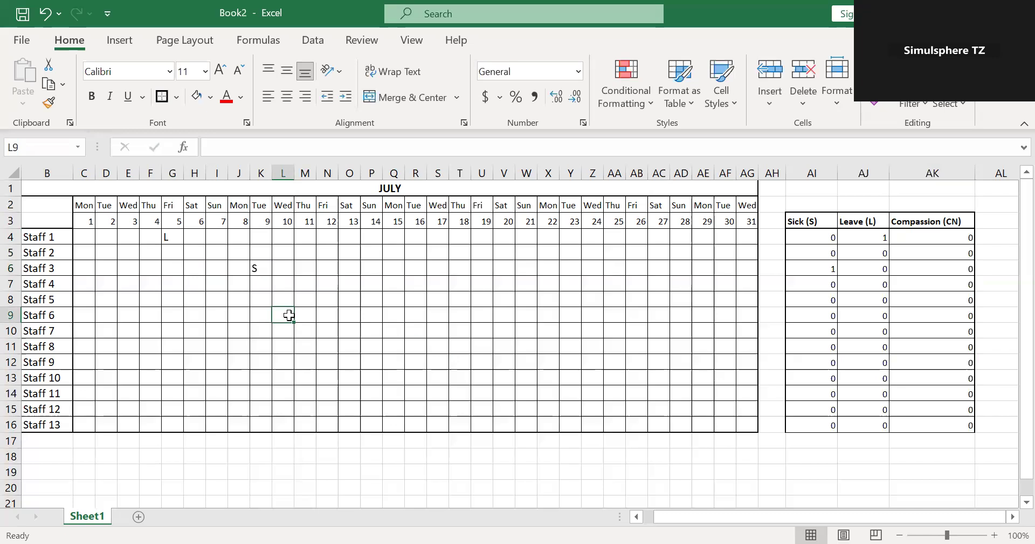
click(306, 312)
text(CN)
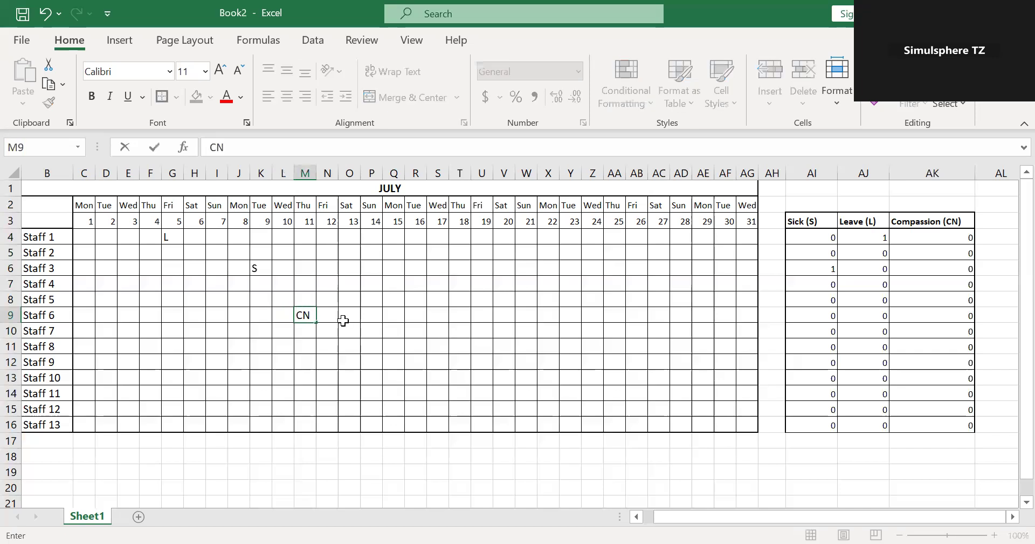
click(366, 330)
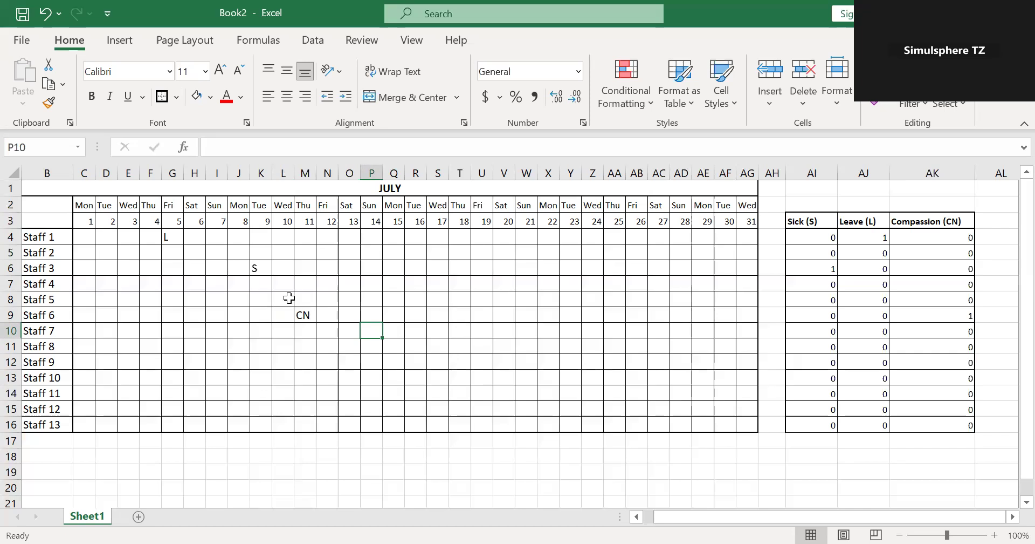
Clear the test absence codes from cells E4:M11 of the schedule.
drag(133, 239, 313, 341)
key(Delete)
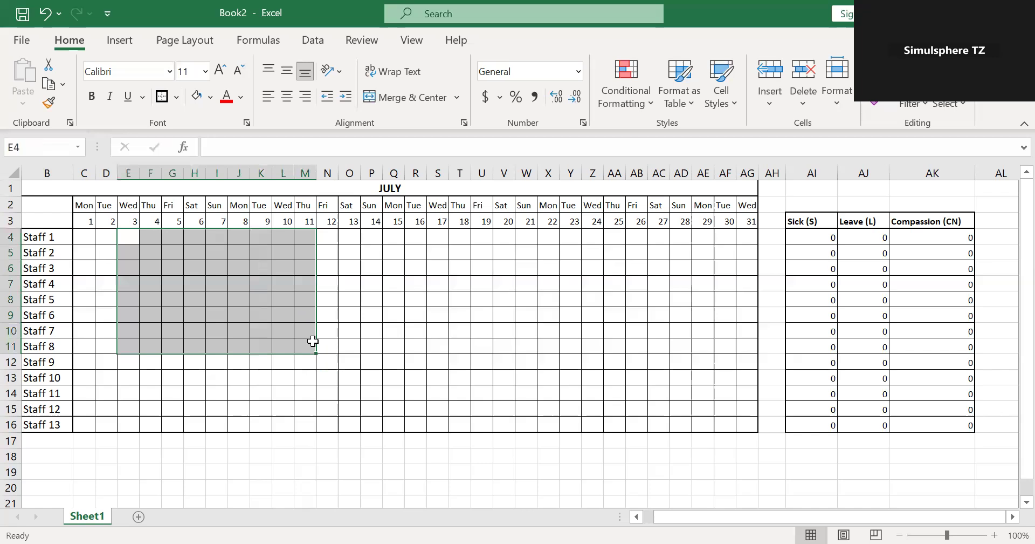
click(399, 356)
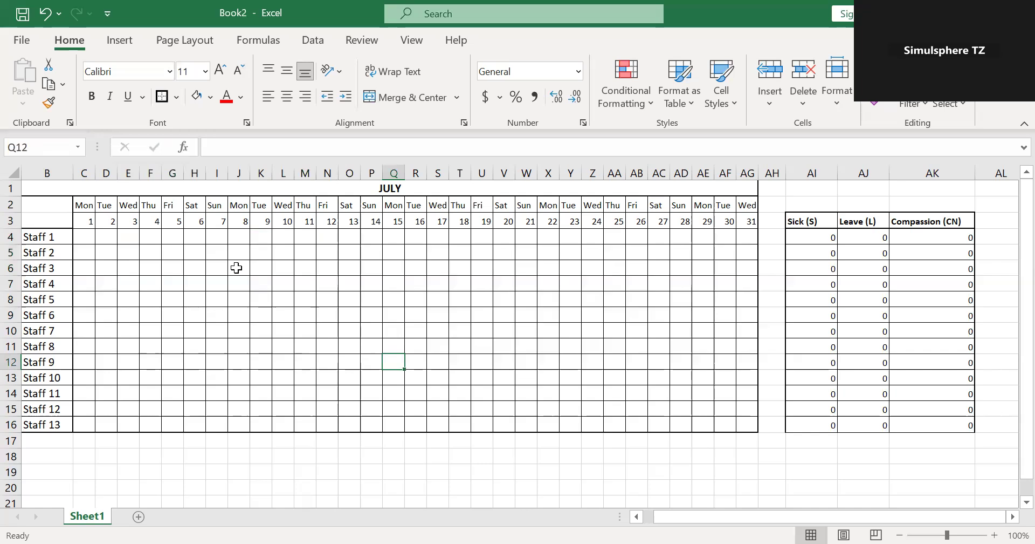
Fill the Sick (S) header cell AI3 with the standard yellow colour.
click(823, 202)
click(825, 217)
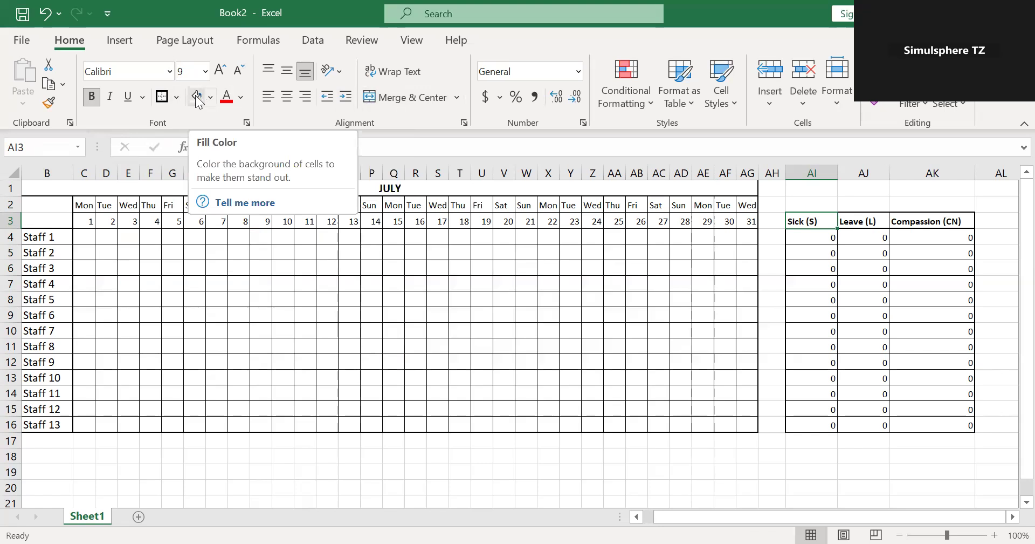
click(211, 99)
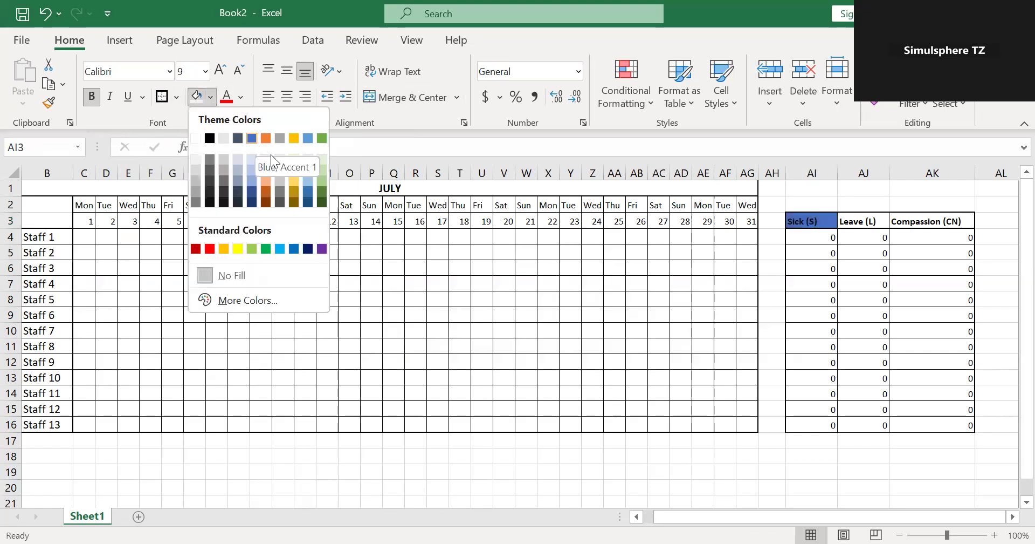
click(241, 246)
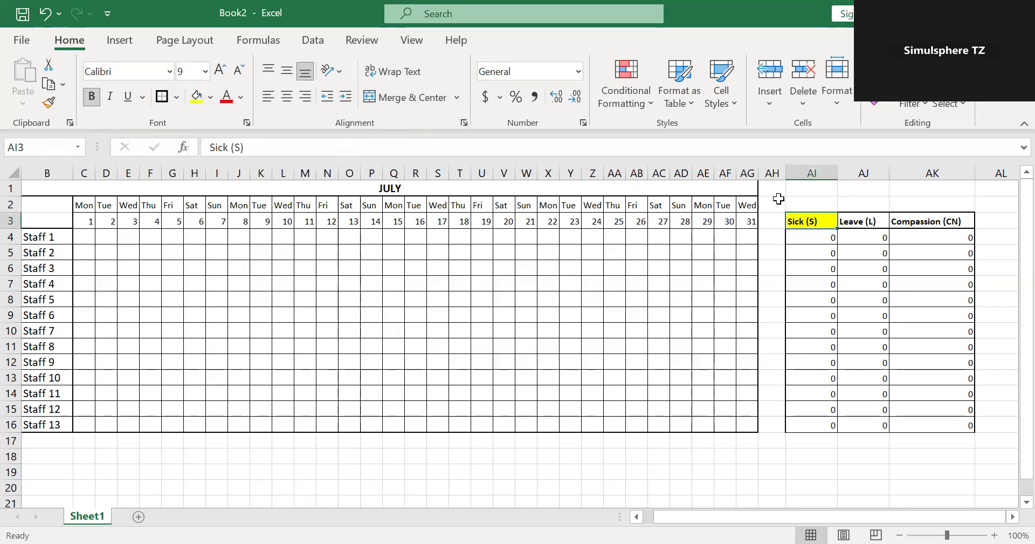
Fill the Leave (L) header cell AJ3 with Blue, Accent 1, Lighter 40%.
click(859, 230)
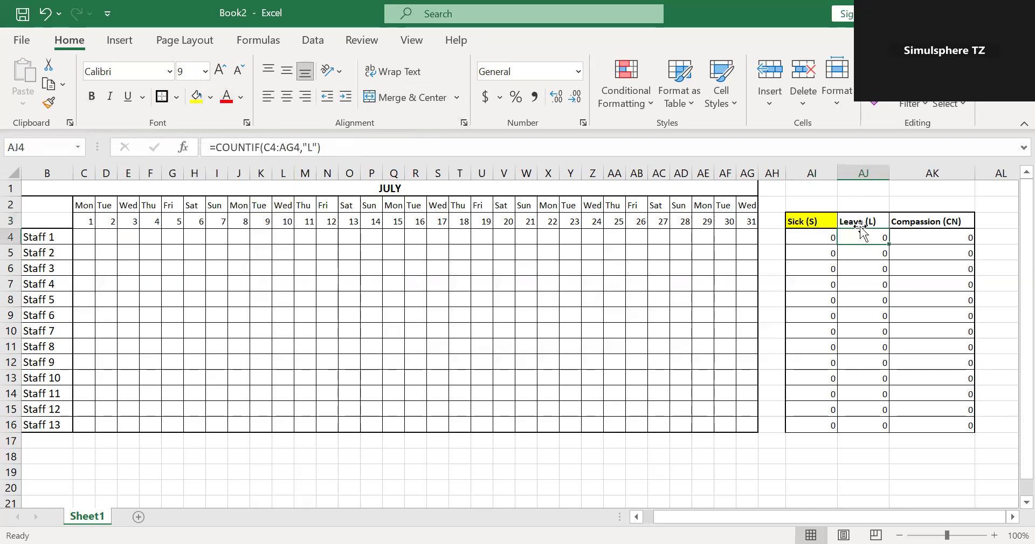
click(860, 222)
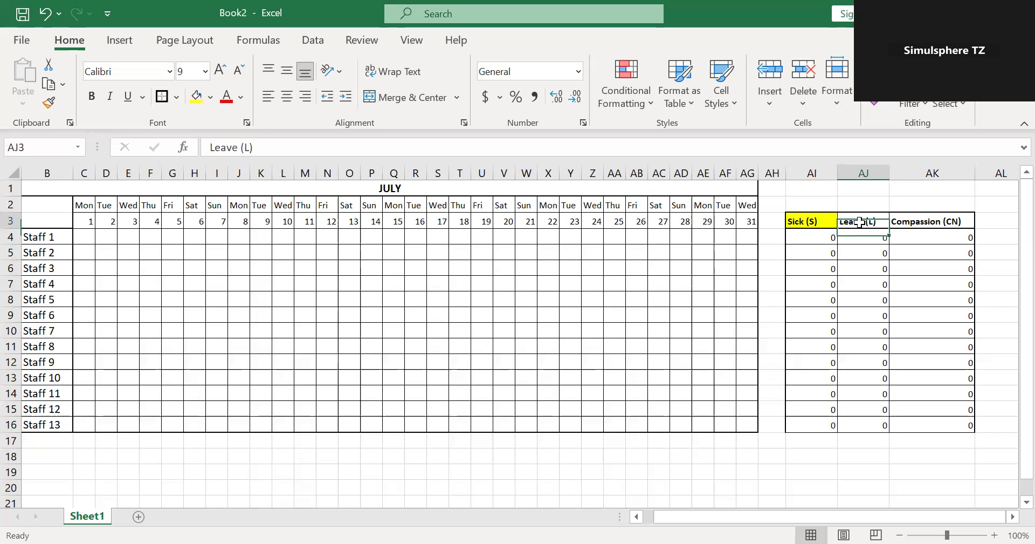
click(210, 97)
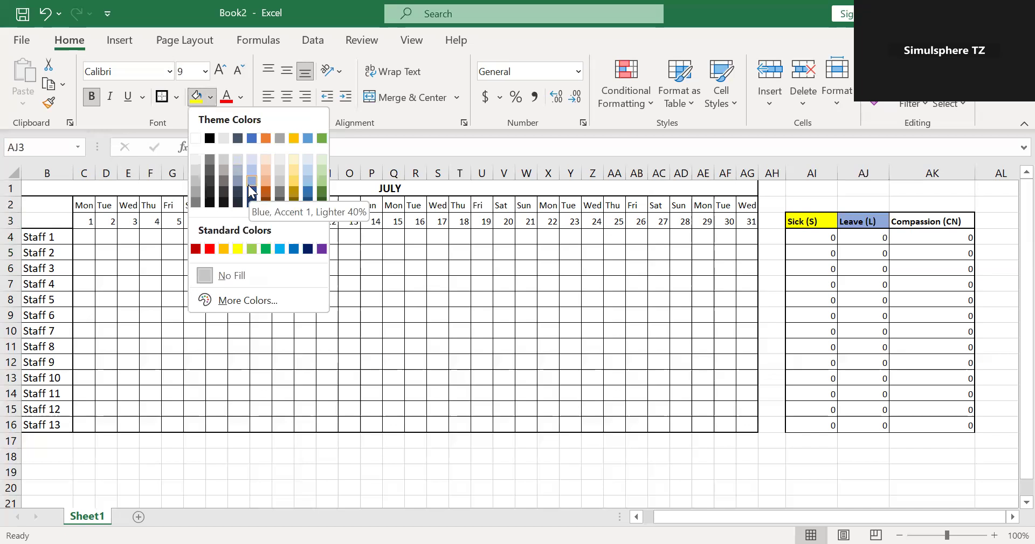
click(248, 185)
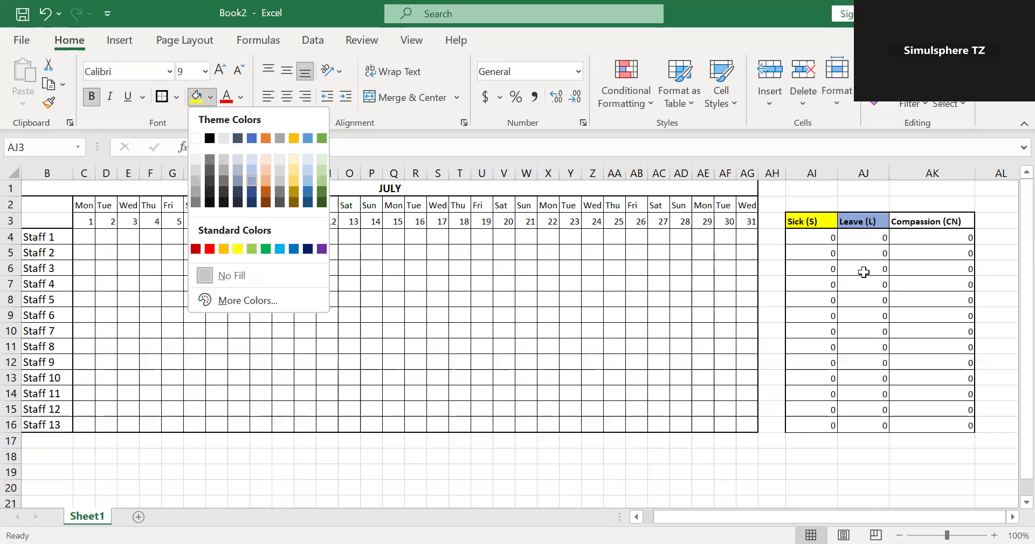
Fill the Compassion (CN) header cell AK3 with the standard light green colour.
click(946, 228)
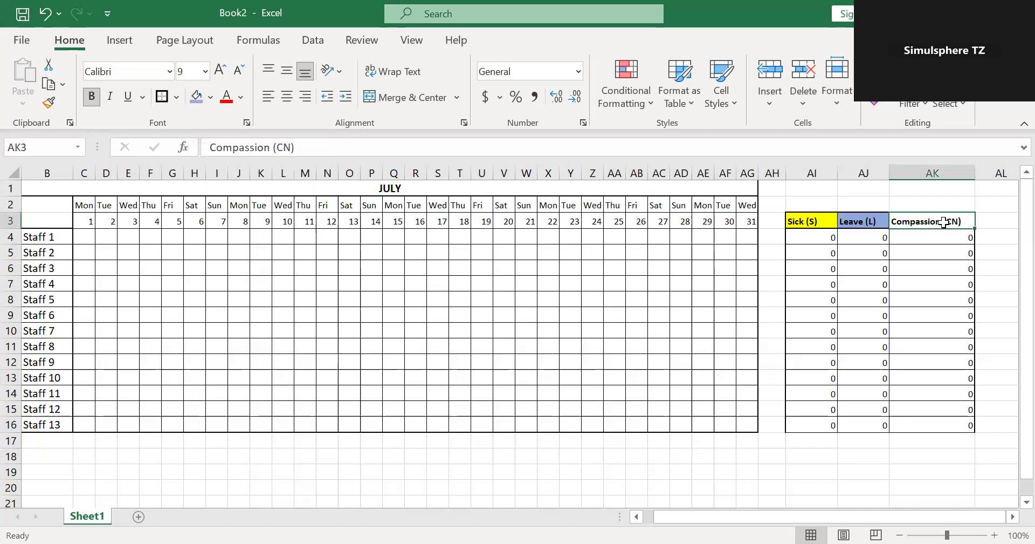
click(212, 93)
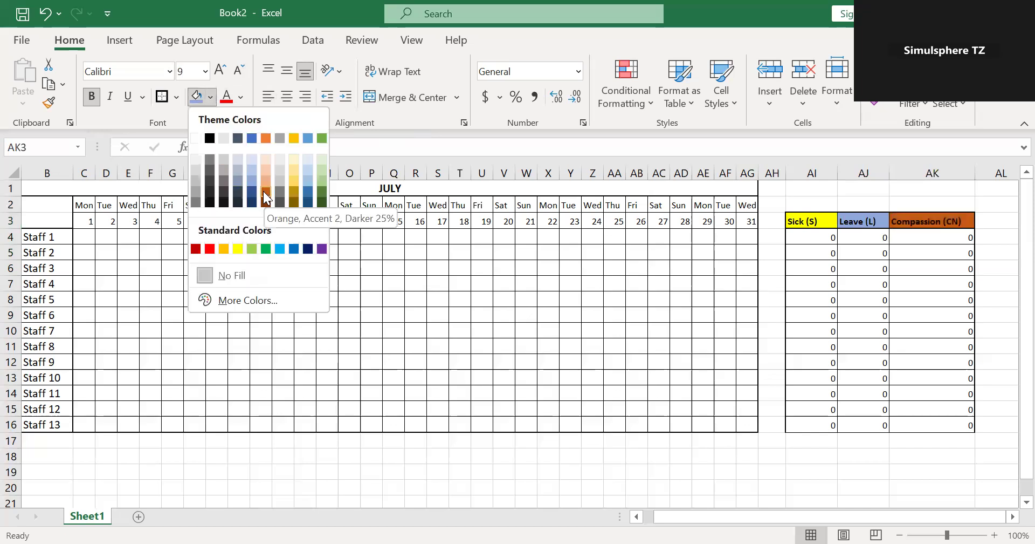
click(256, 248)
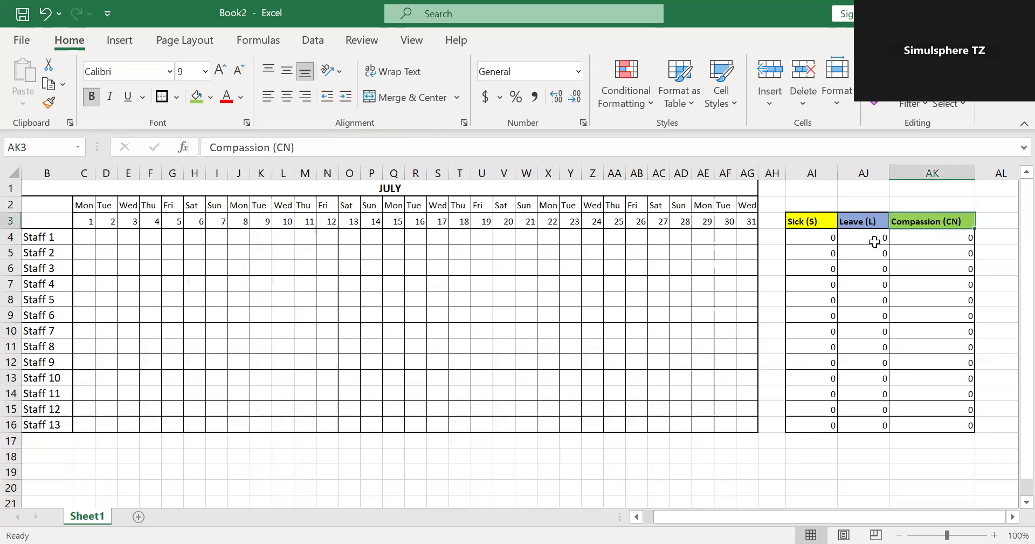
click(954, 252)
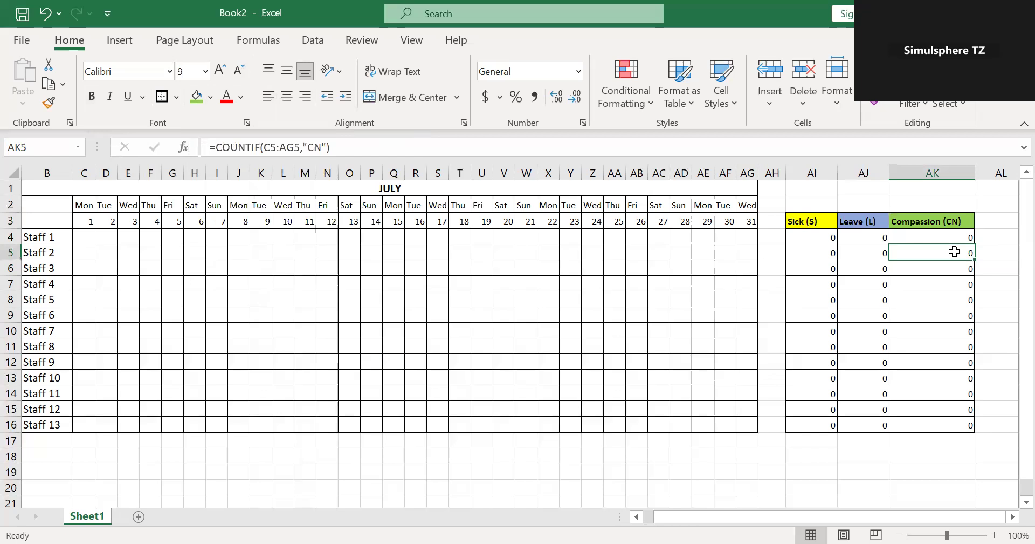
drag(83, 206, 372, 240)
drag(522, 223, 745, 218)
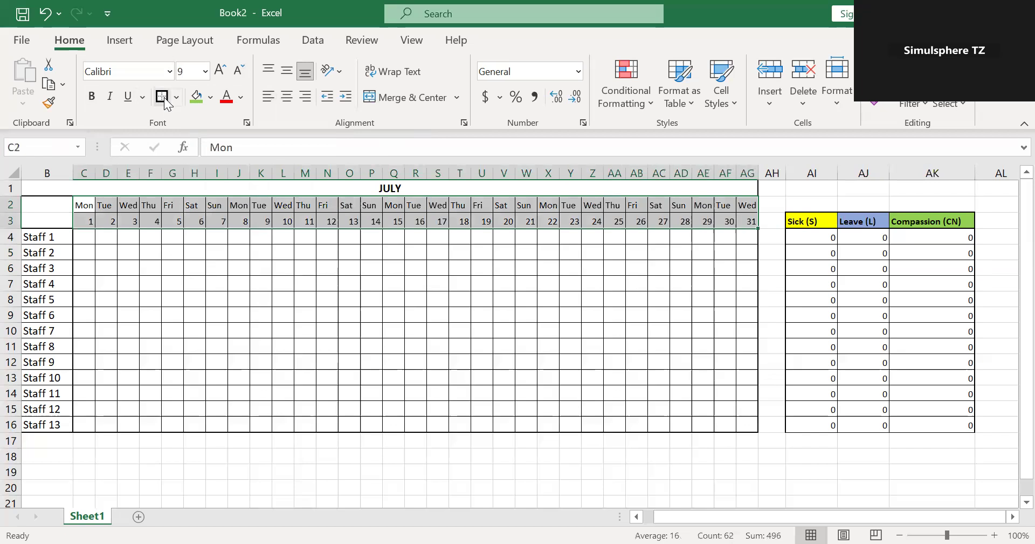
click(104, 248)
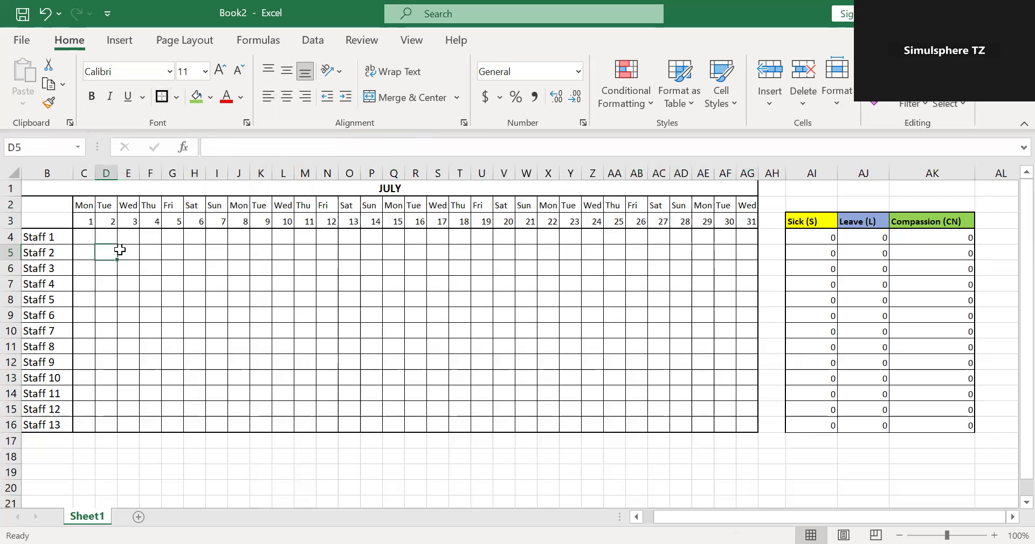
Add a Text That Contains conditional formatting rule to C4:AG16 that gives cells containing S a custom yellow fill.
click(87, 237)
drag(88, 236, 747, 426)
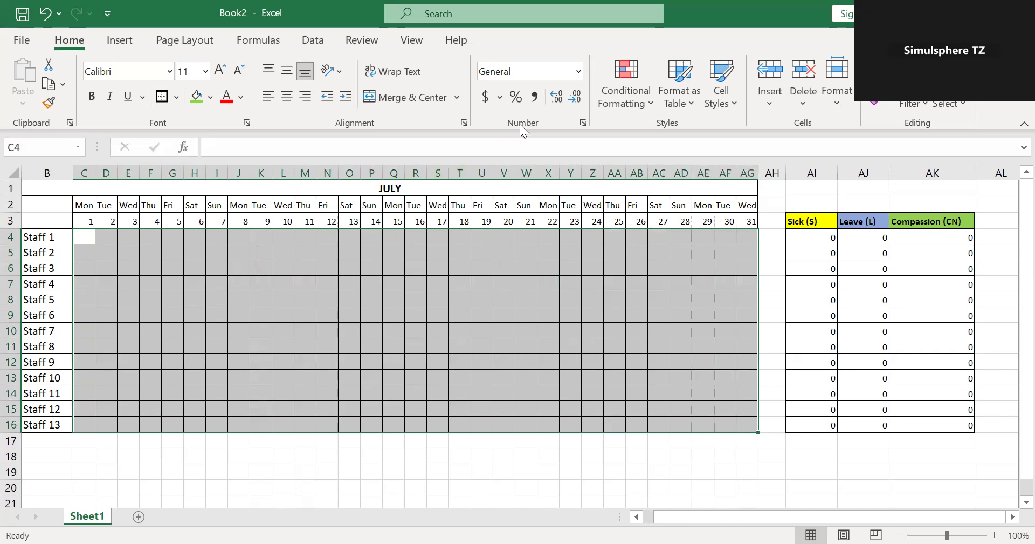
click(651, 100)
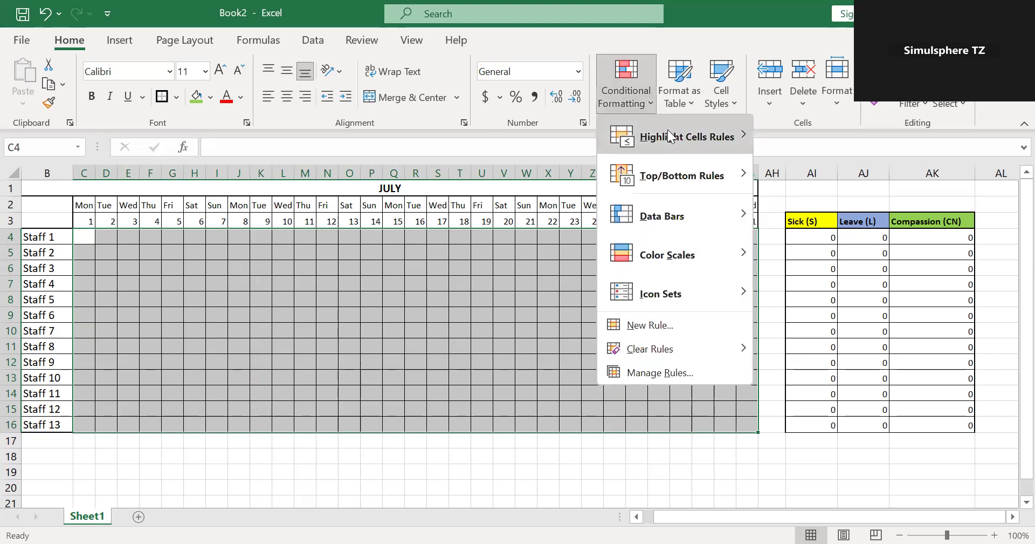
mouse_move(669, 135)
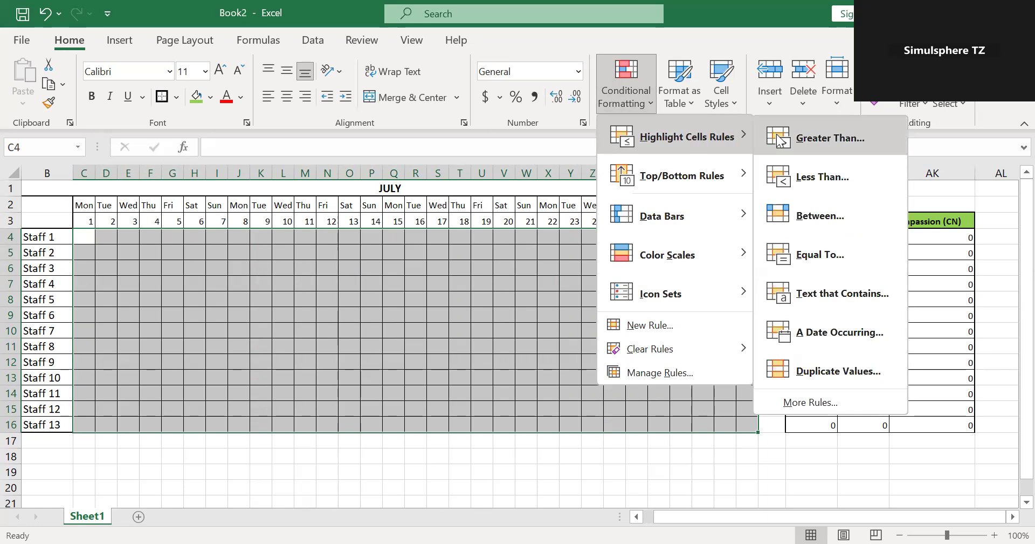
click(836, 295)
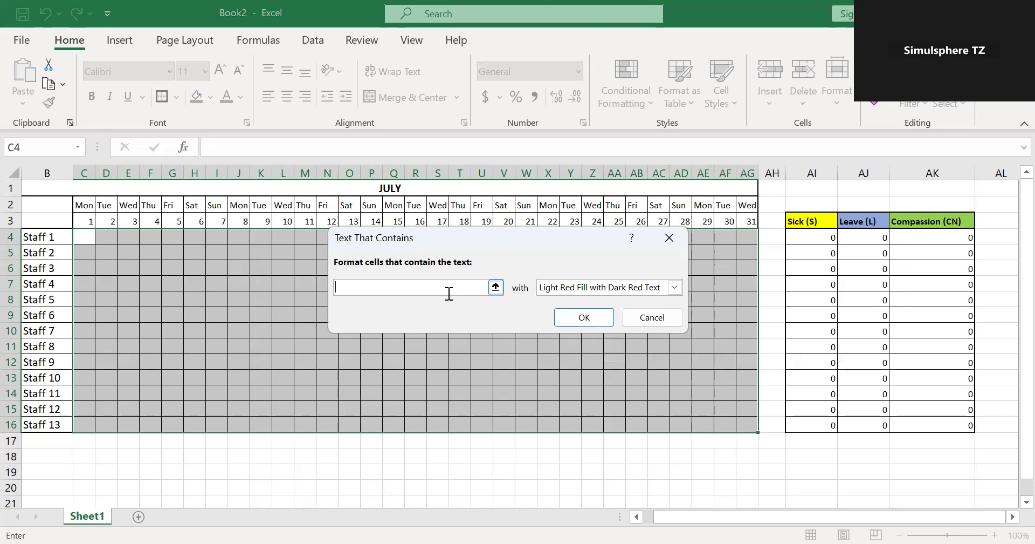
text(S)
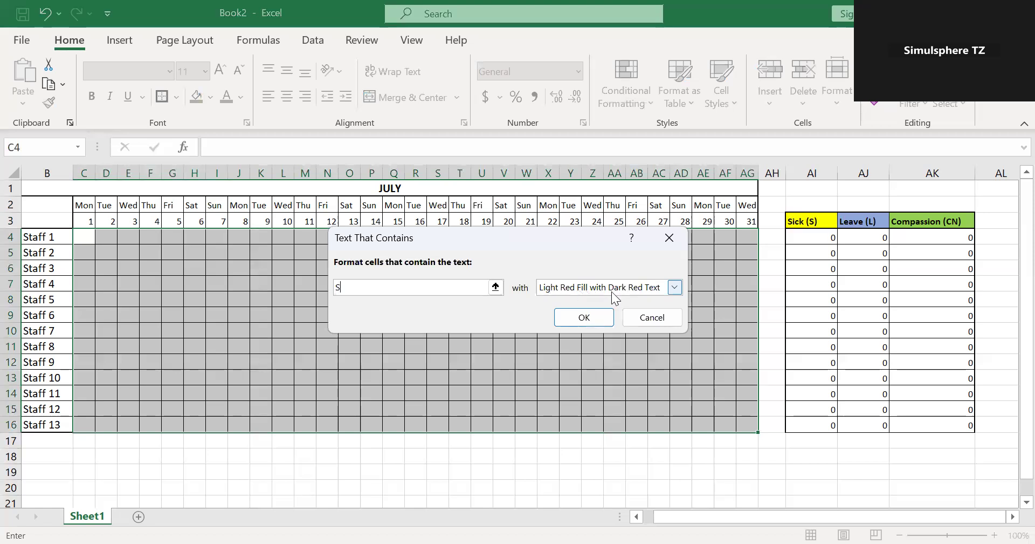
click(679, 287)
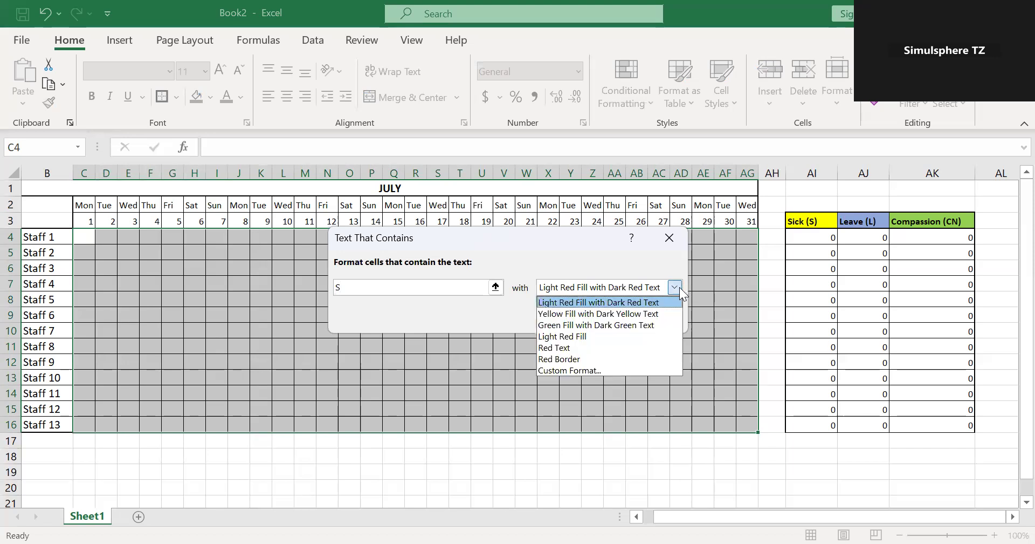
click(625, 365)
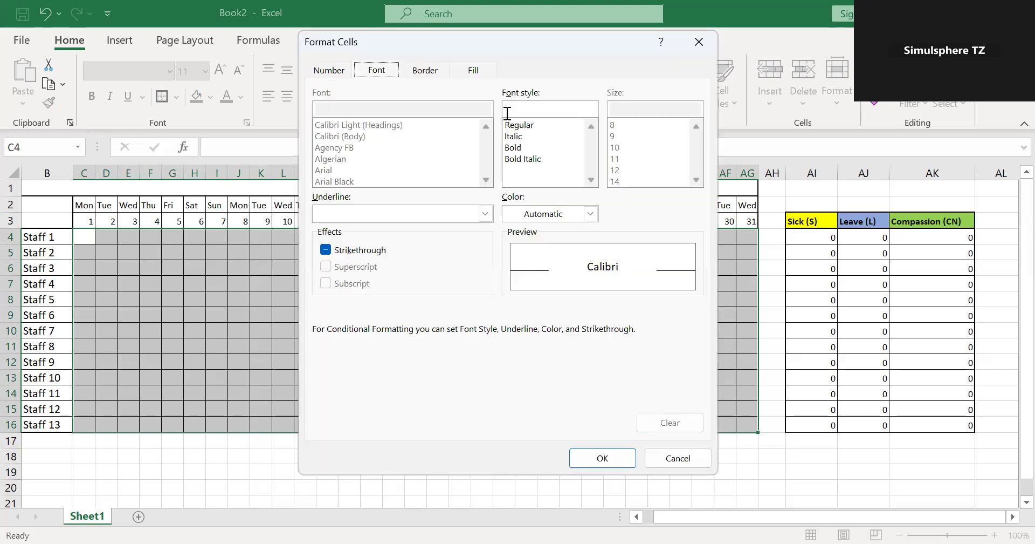
click(474, 74)
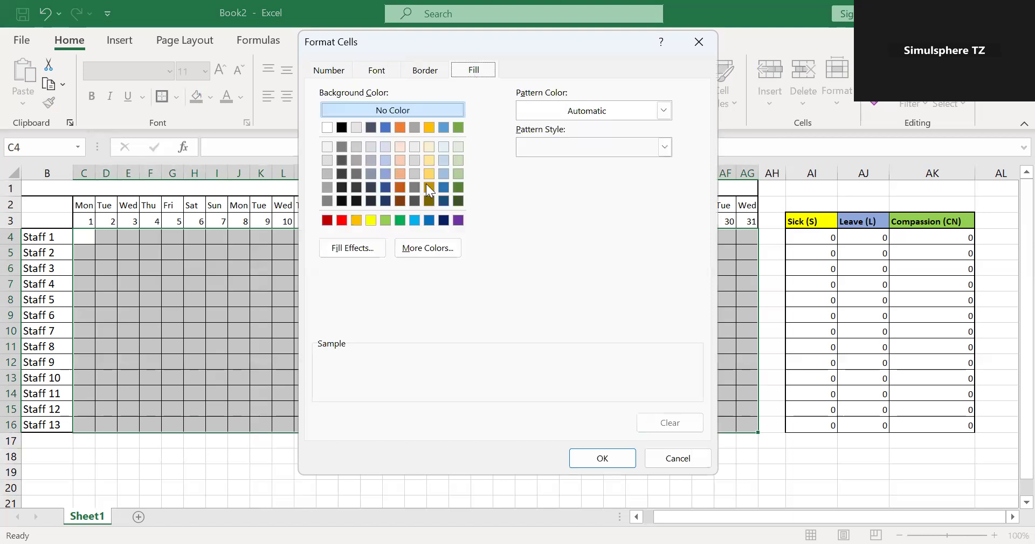
click(371, 220)
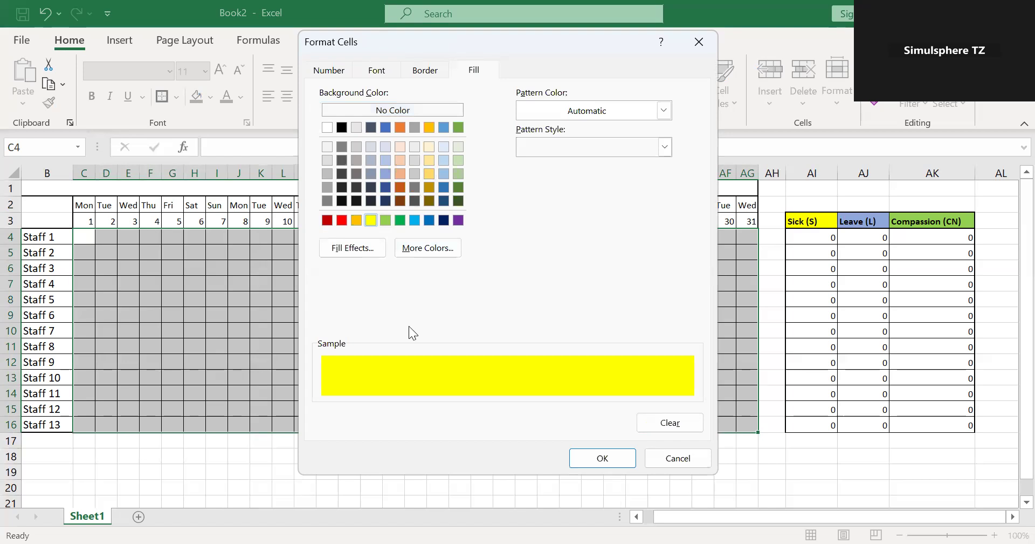
click(595, 455)
click(584, 316)
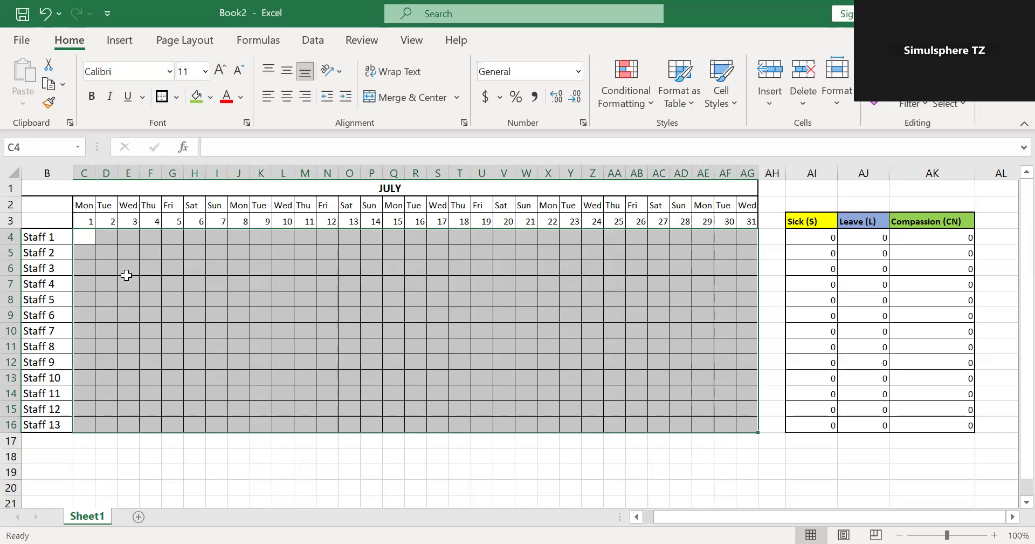
Add a Text That Contains conditional formatting rule to C4:AG16 that gives cells containing L a custom Blue, Accent 1, Lighter 40% fill.
click(651, 101)
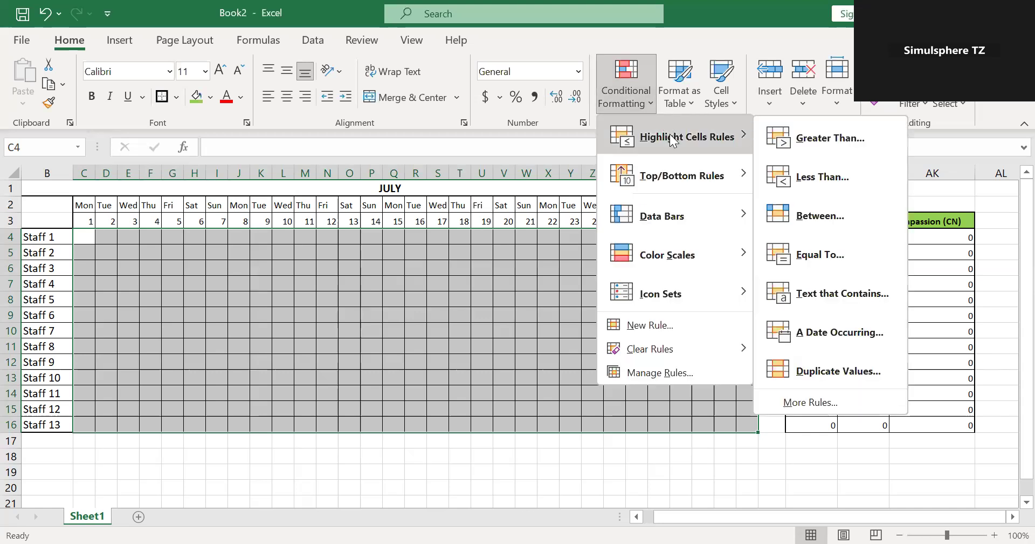
click(848, 286)
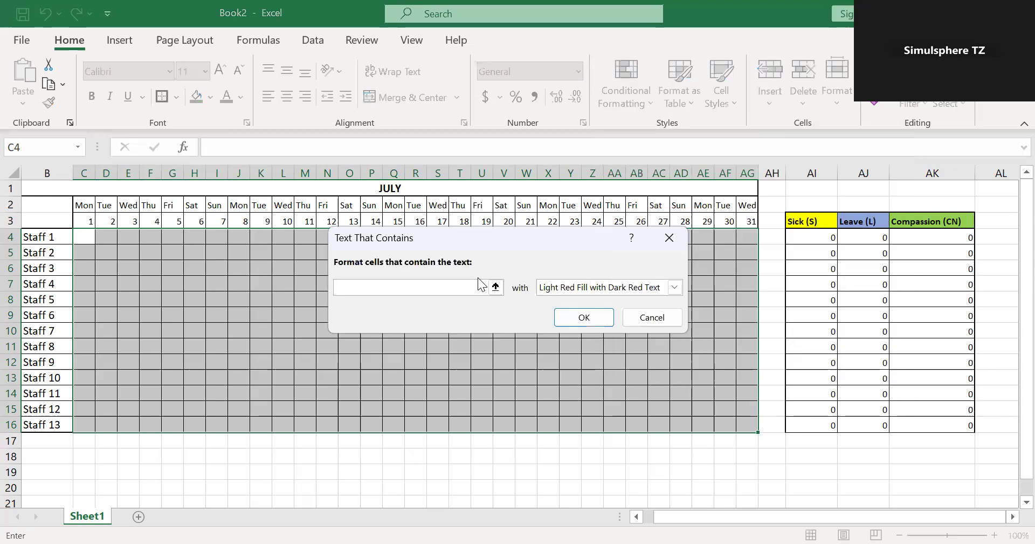
text(L)
click(673, 286)
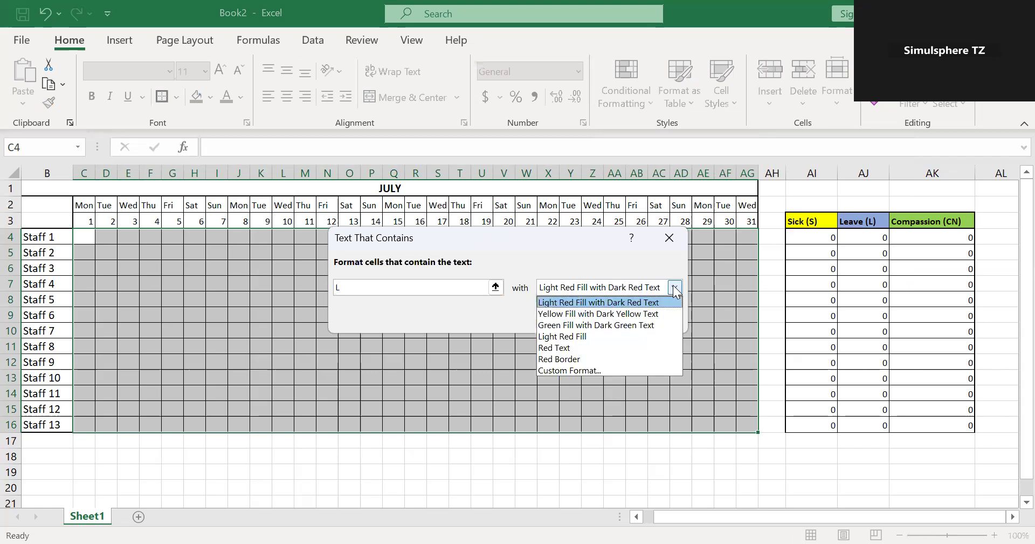
click(570, 370)
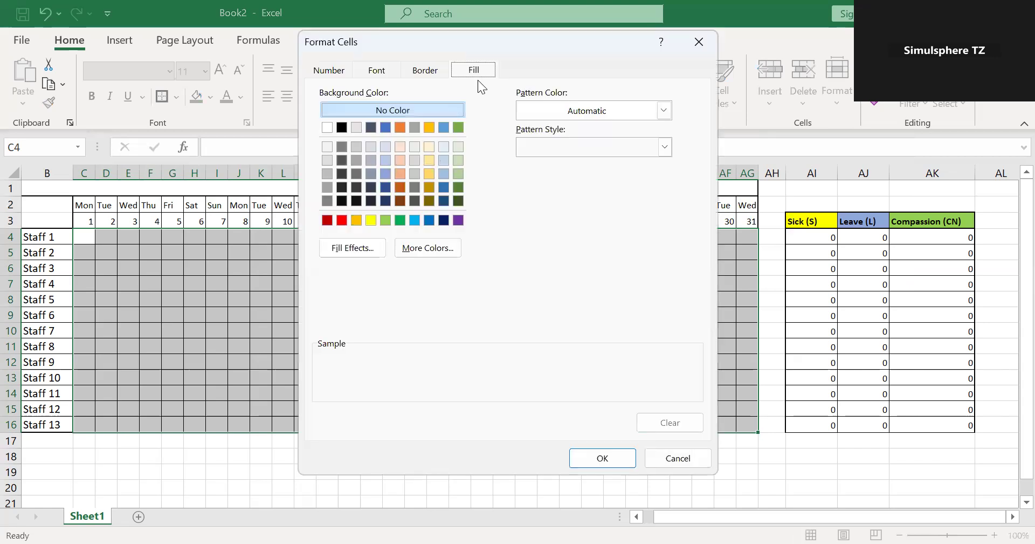
click(385, 175)
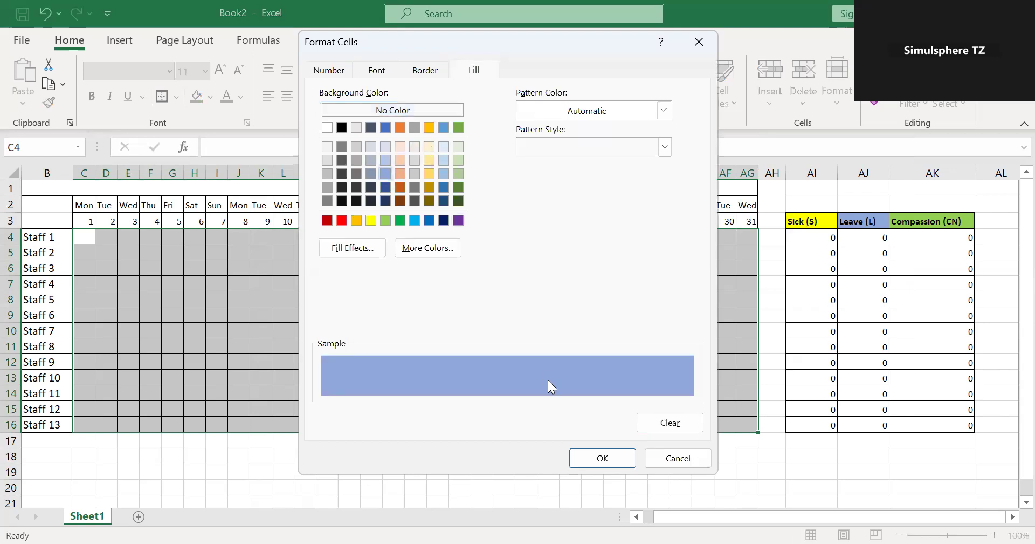
click(591, 459)
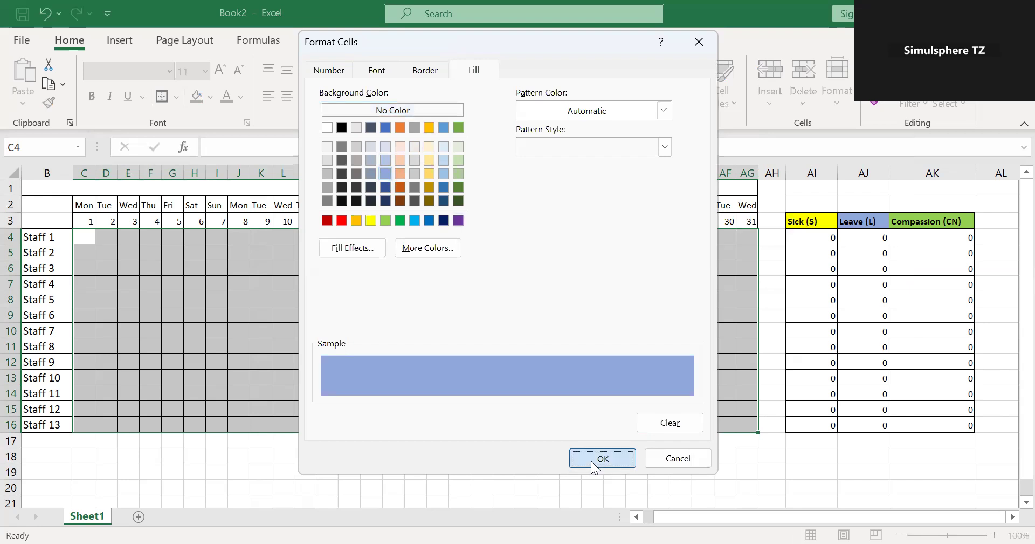
click(575, 316)
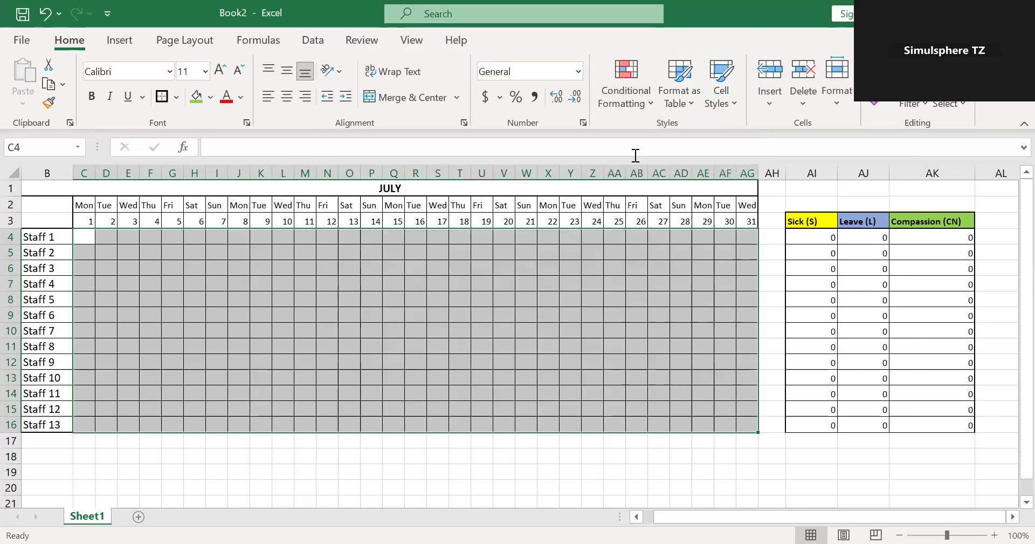
Add a Text That Contains conditional formatting rule to C4:AG16 that gives cells containing CN a custom standard light green fill.
click(654, 106)
mouse_move(675, 135)
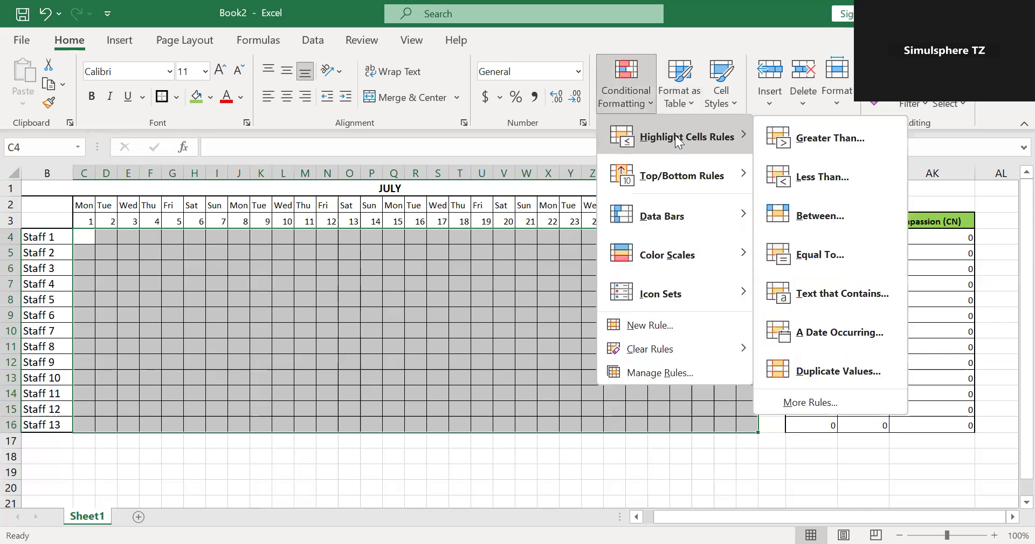
click(861, 296)
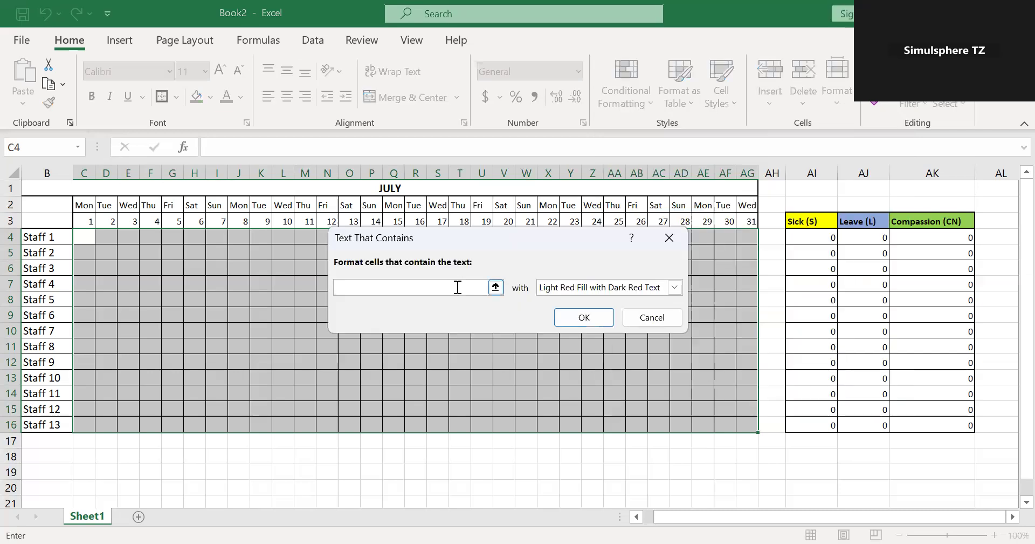
text(CN)
click(674, 287)
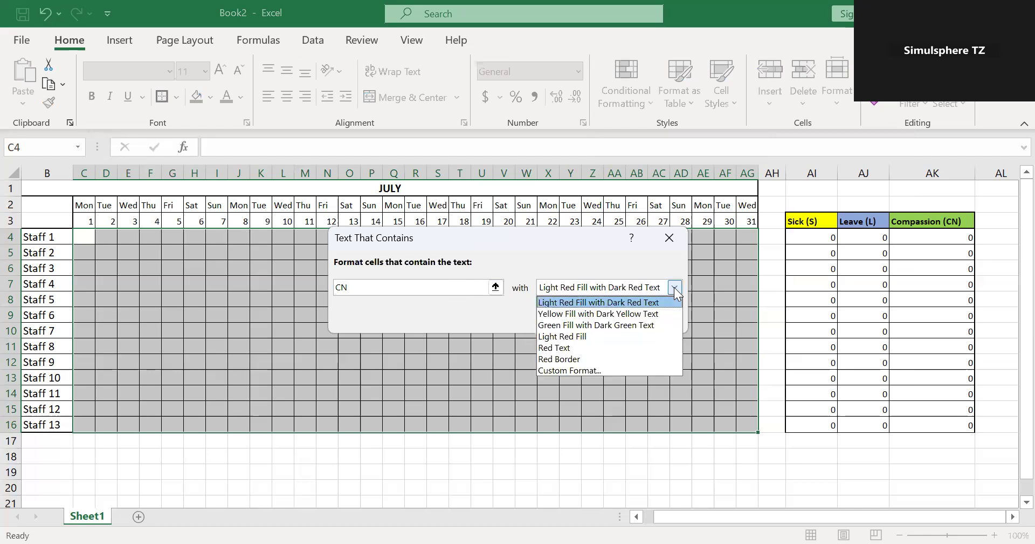
click(586, 368)
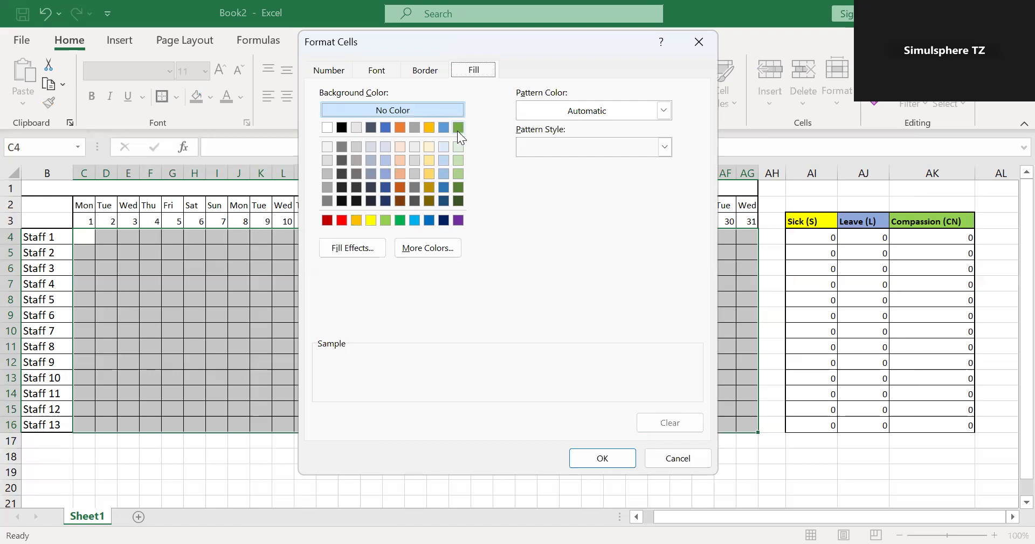
click(385, 220)
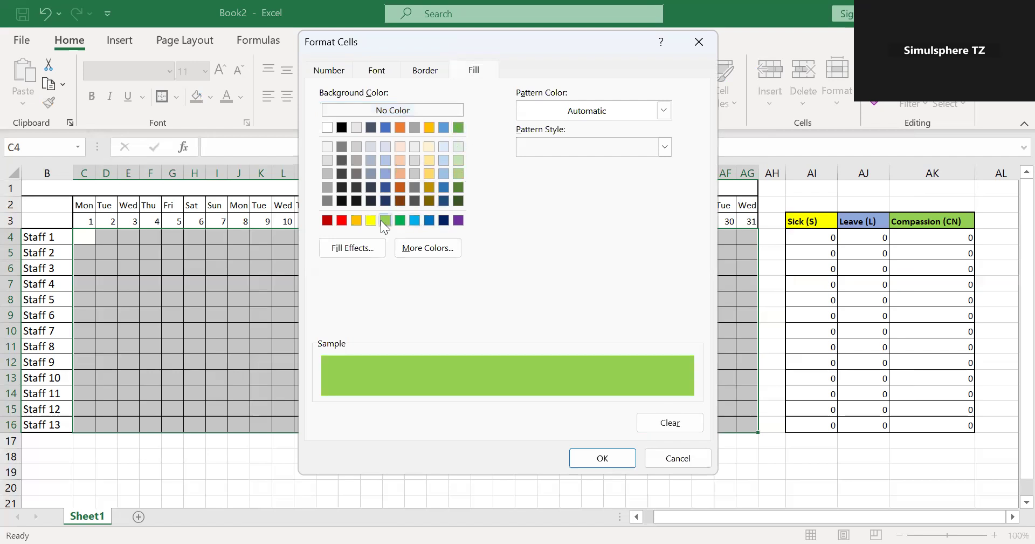
click(603, 458)
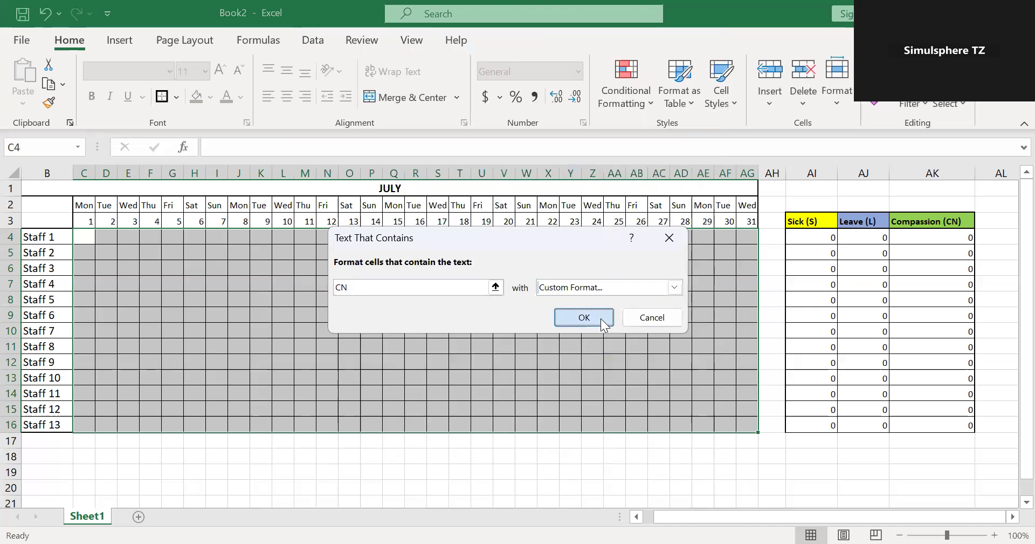
click(601, 318)
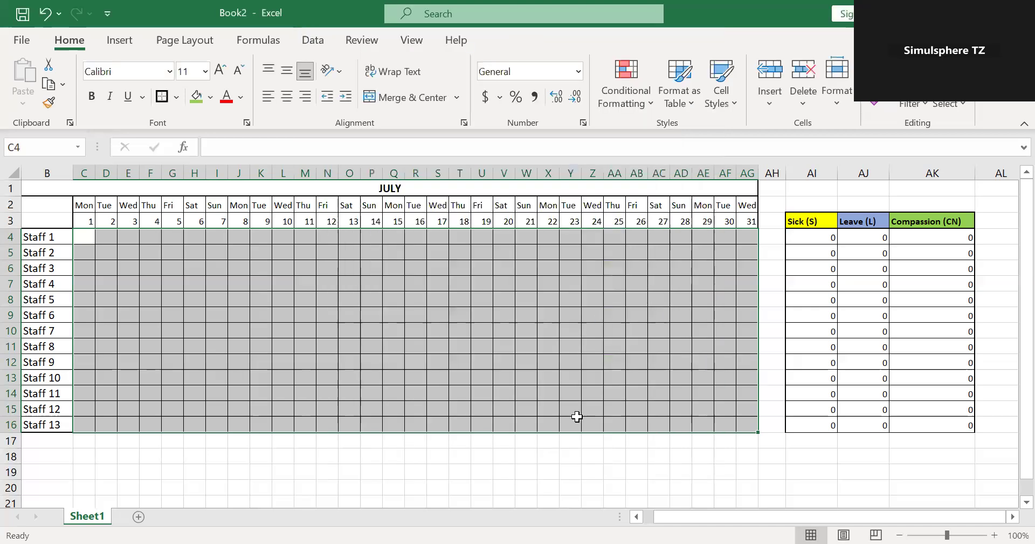
click(578, 448)
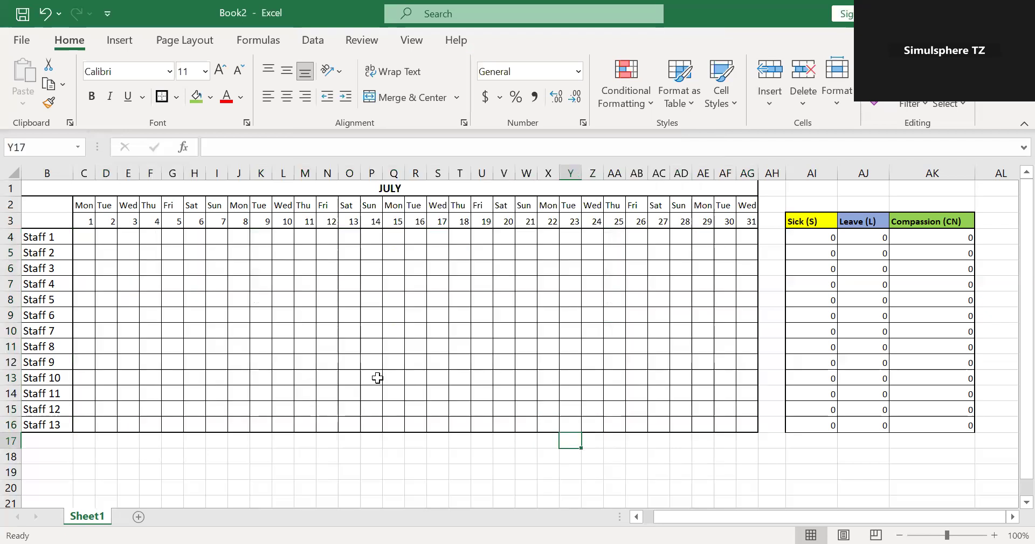
Mark Staff 1 as sick on July 4 and 5 by entering S in cells F4 and G4.
click(218, 253)
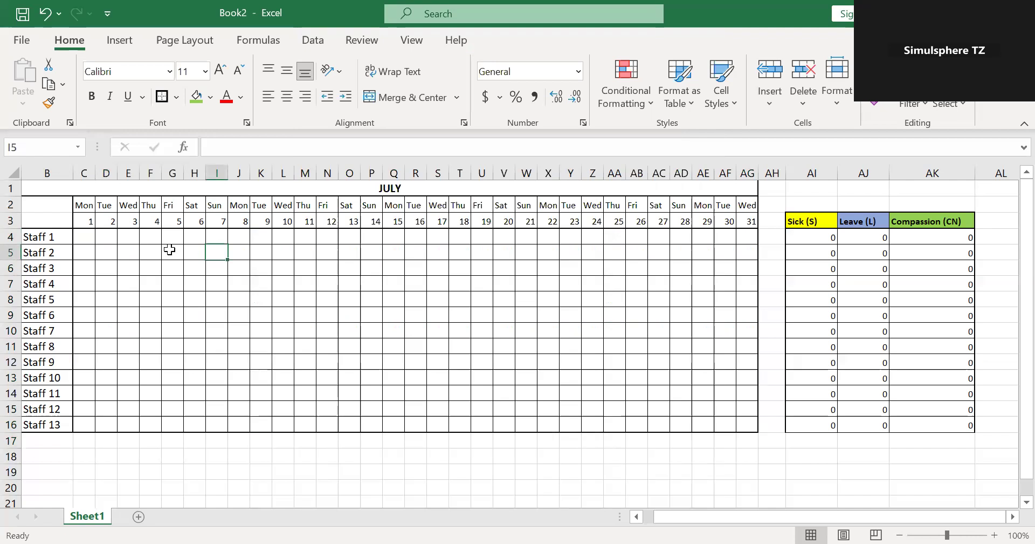
click(144, 237)
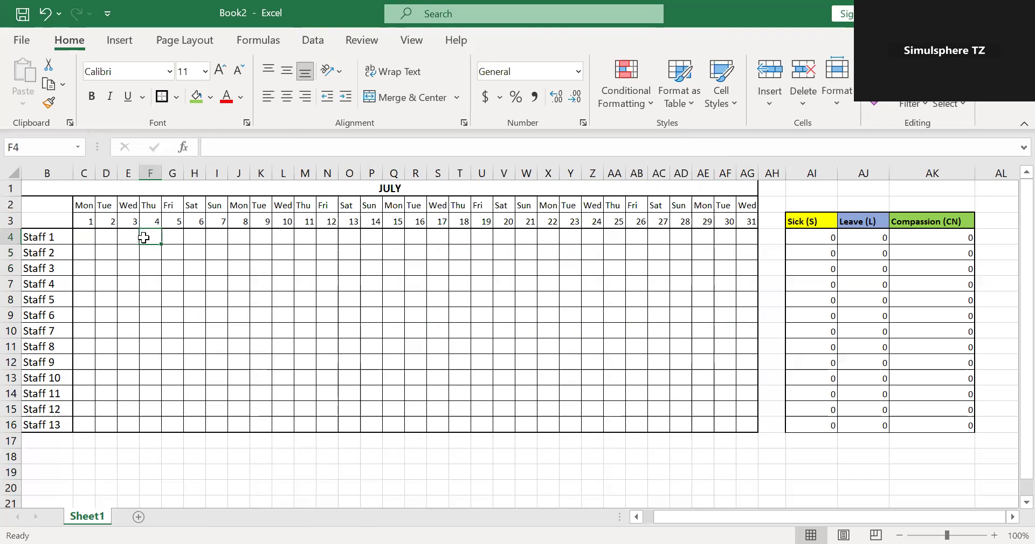
text(S)
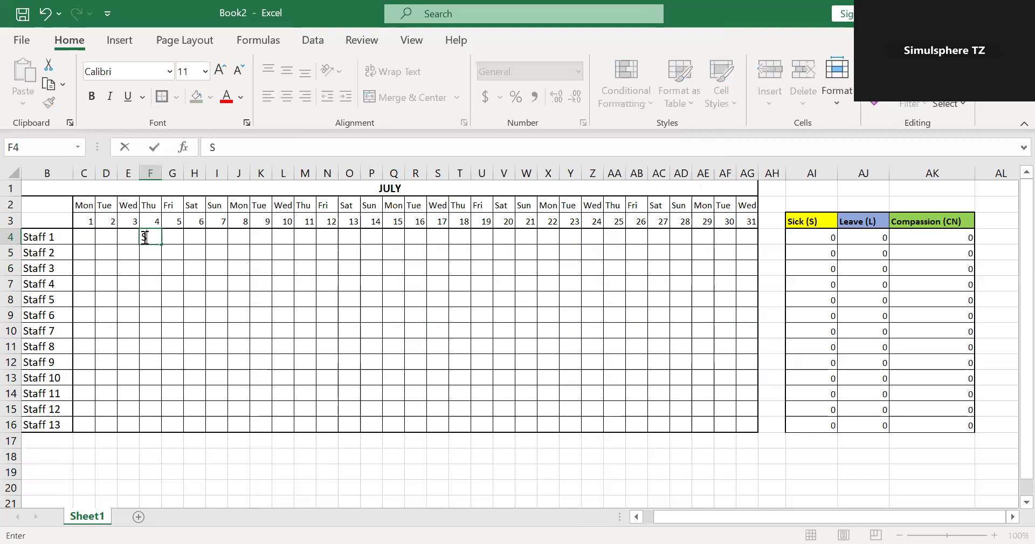
click(172, 237)
text(S)
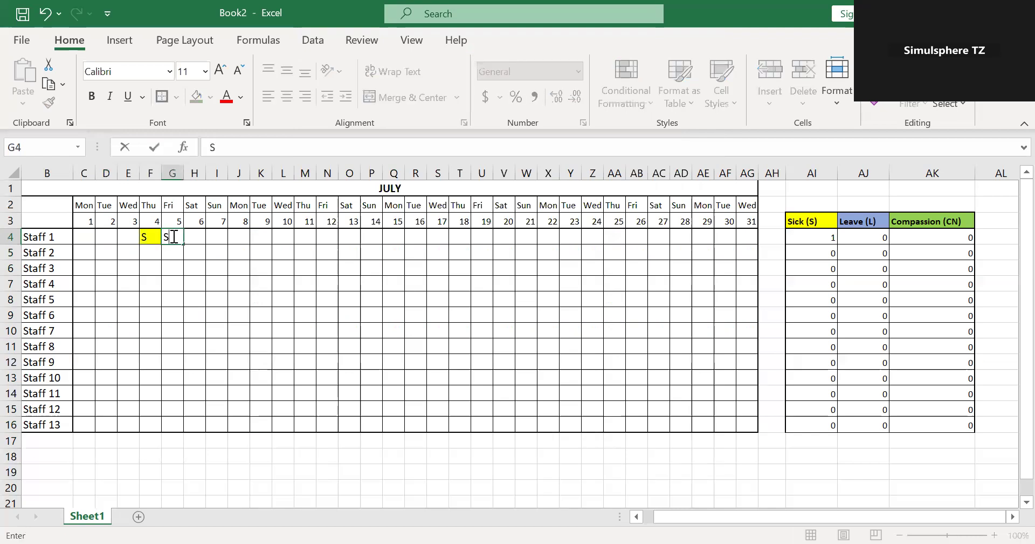
click(196, 268)
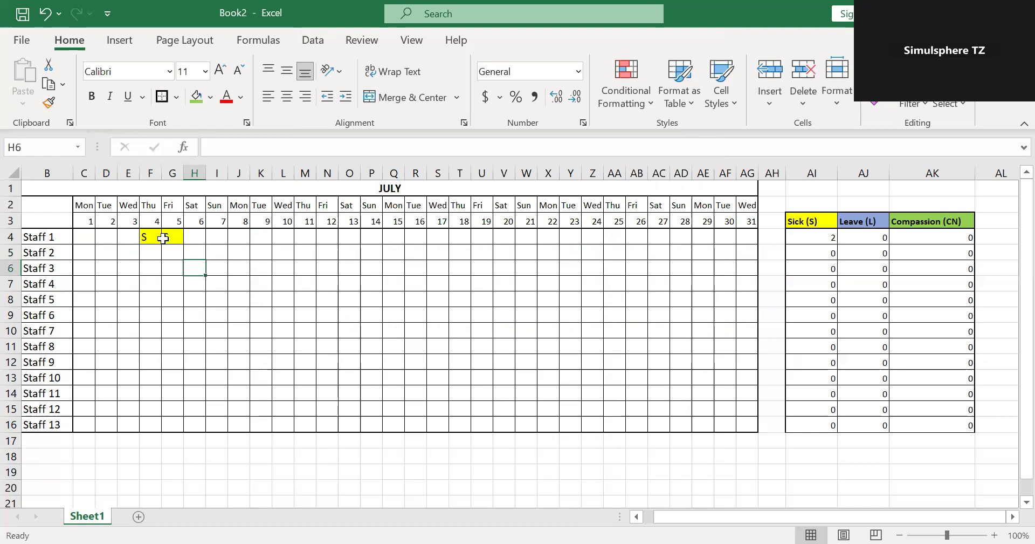
click(204, 303)
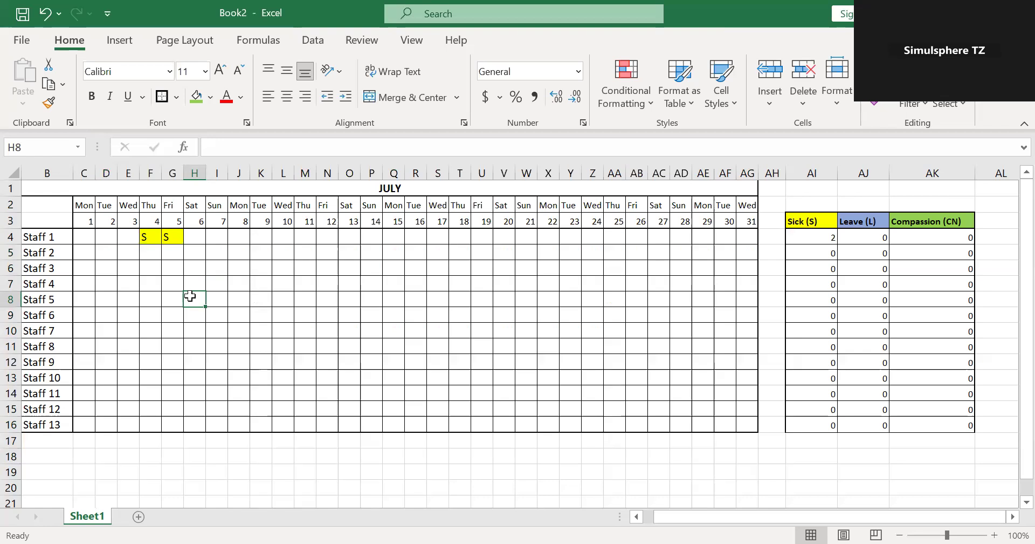
text(L)
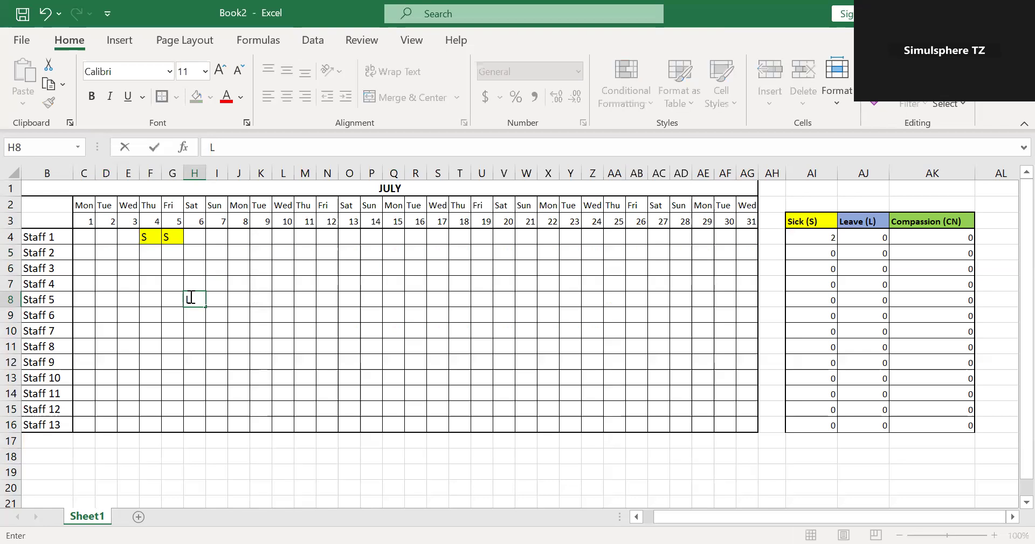
key(BackSpace)
Enter L in J8 for Staff 5 and fill it across to P8, and check the leave count in AJ8 and sick count in AI4.
click(239, 297)
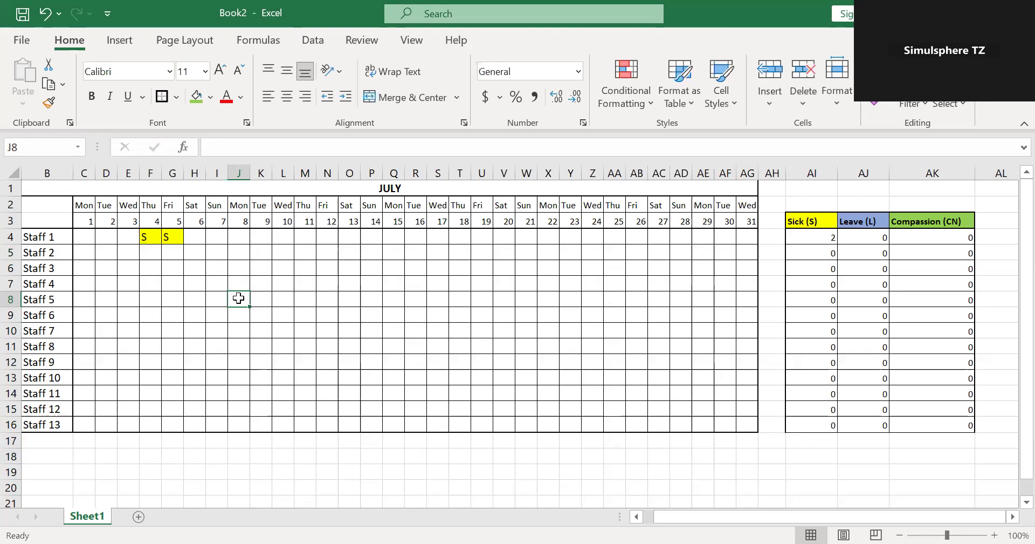
text(L)
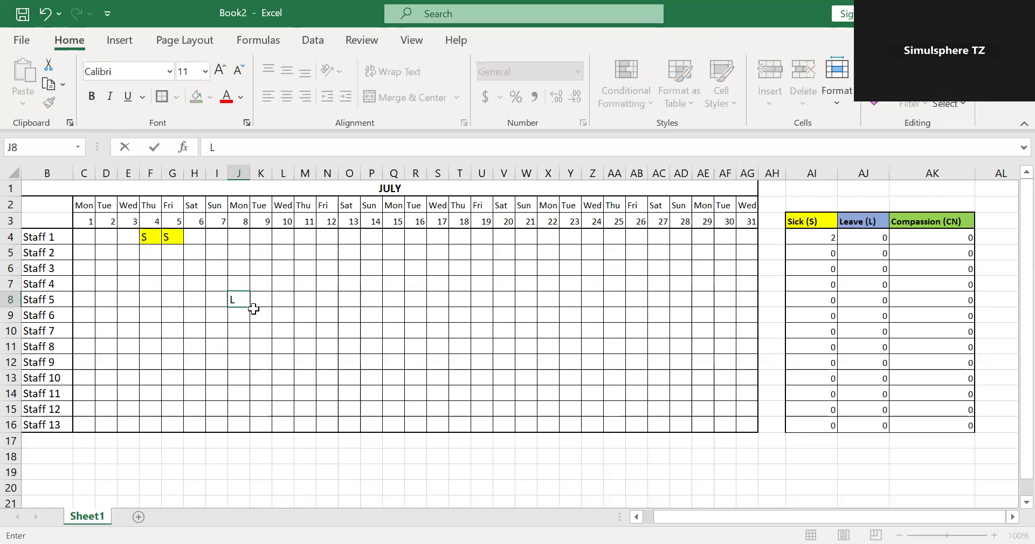
drag(263, 312, 378, 305)
click(238, 301)
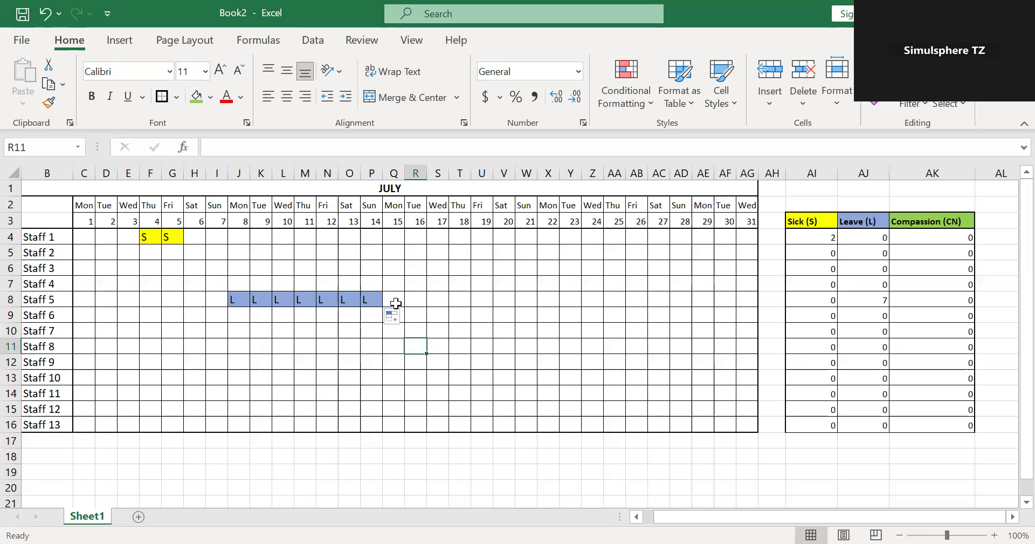
click(866, 302)
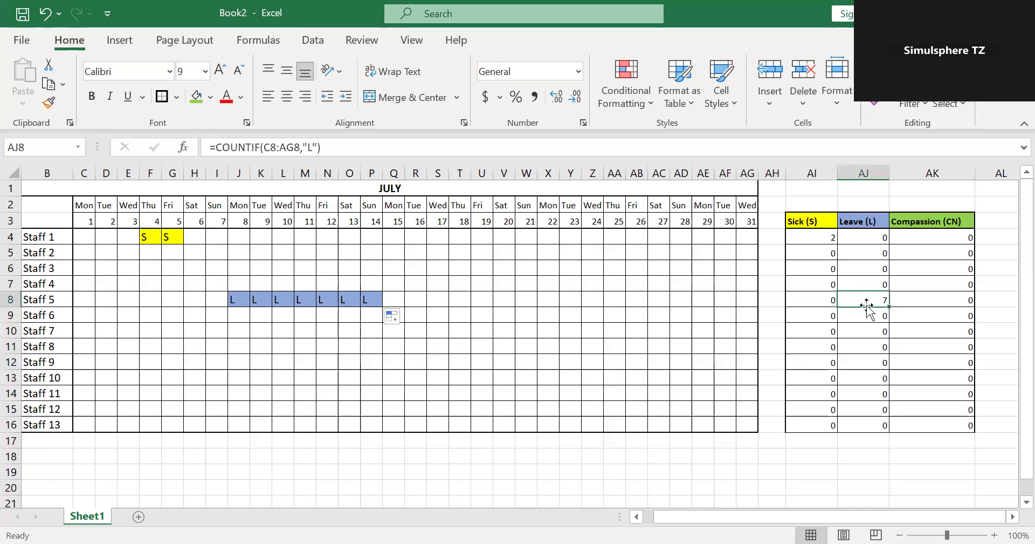
click(149, 241)
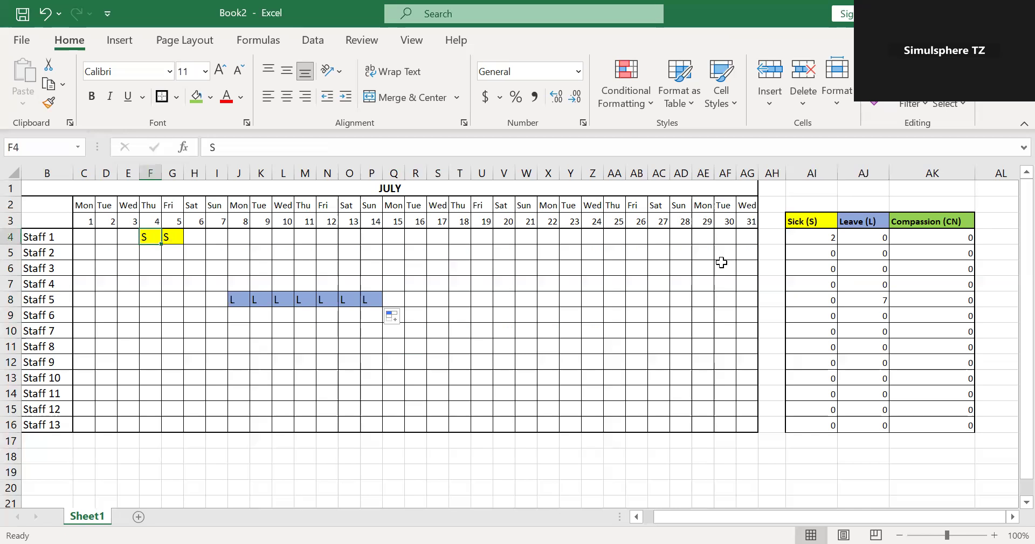
click(818, 239)
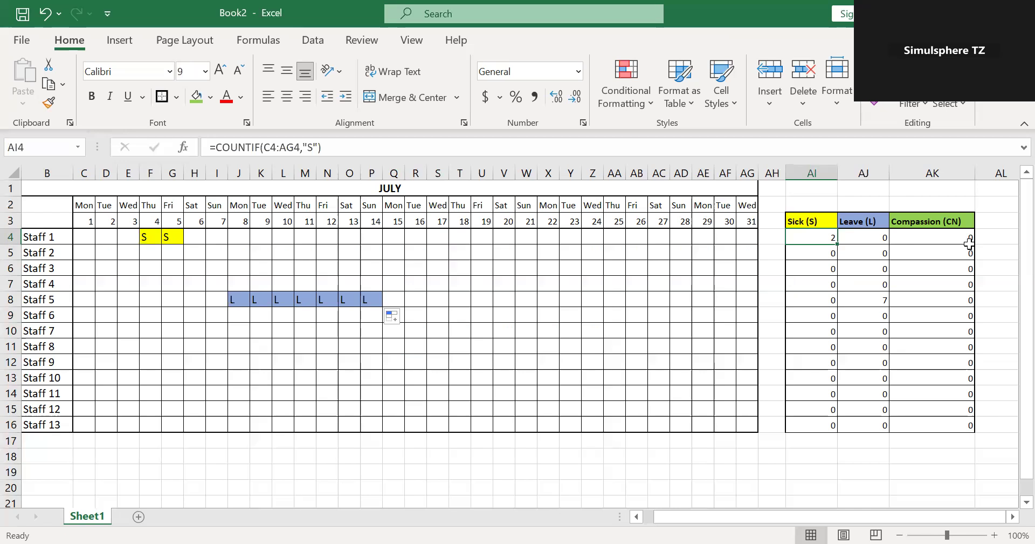
Enter CN in S13 for Staff 10 on July 17 and check the compassion count in AK13.
click(440, 379)
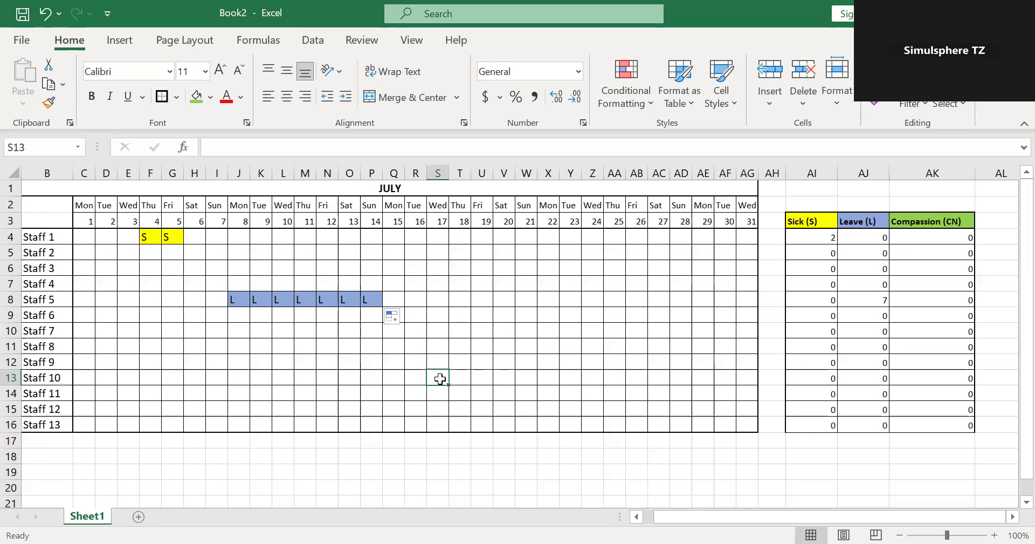
text(CN)
click(503, 379)
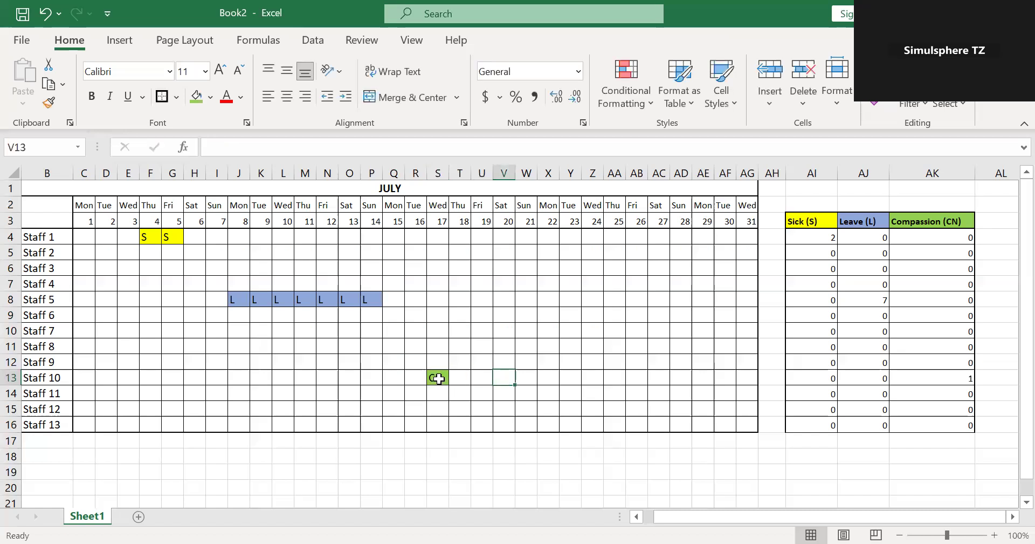
click(961, 379)
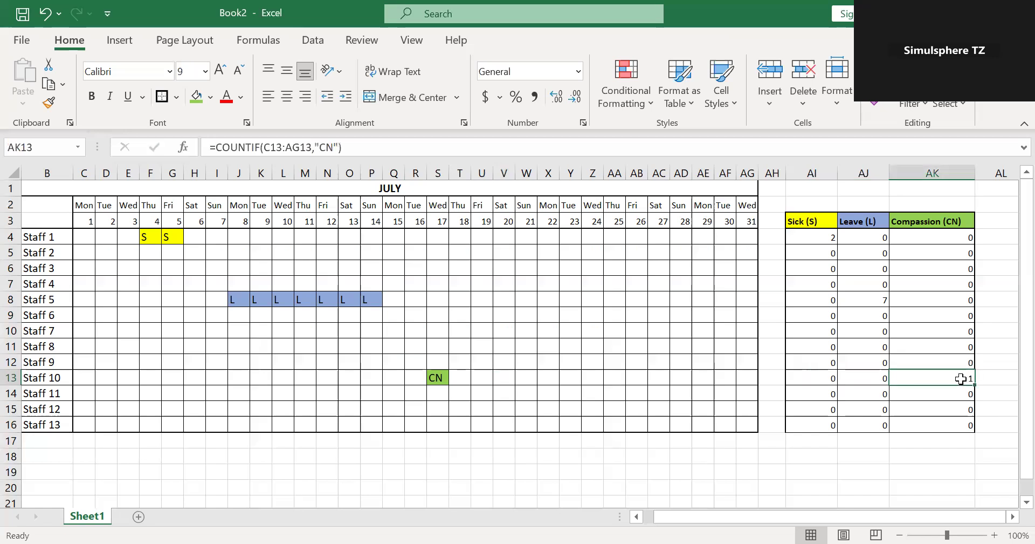